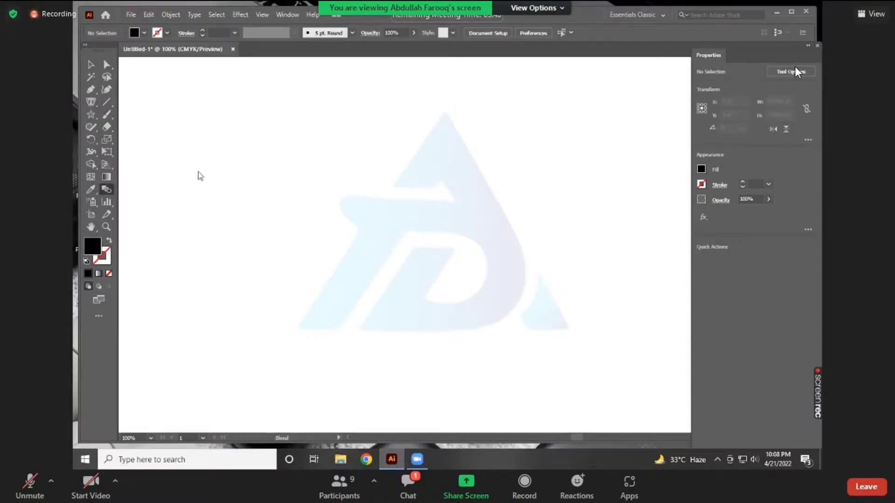
{"action": "left_click", "coordinate": [93, 69]}
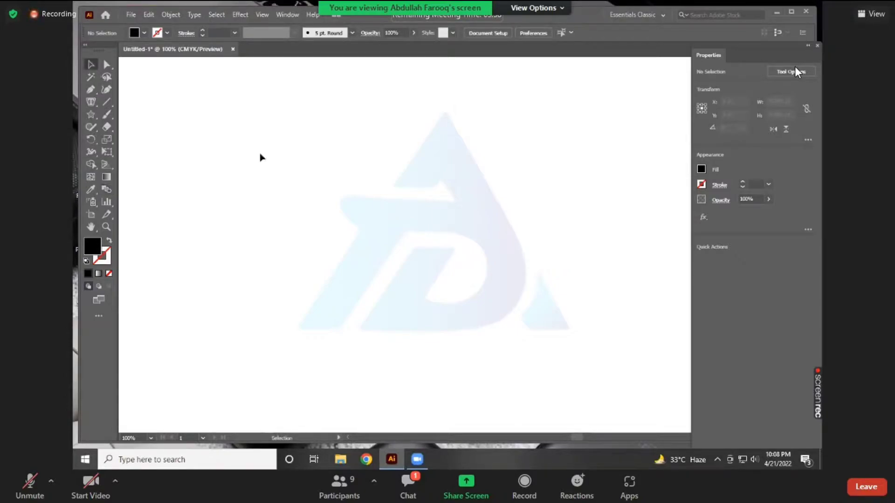
{"action": "left_click_drag", "start_coordinate": [253, 153], "coordinate": [513, 317]}
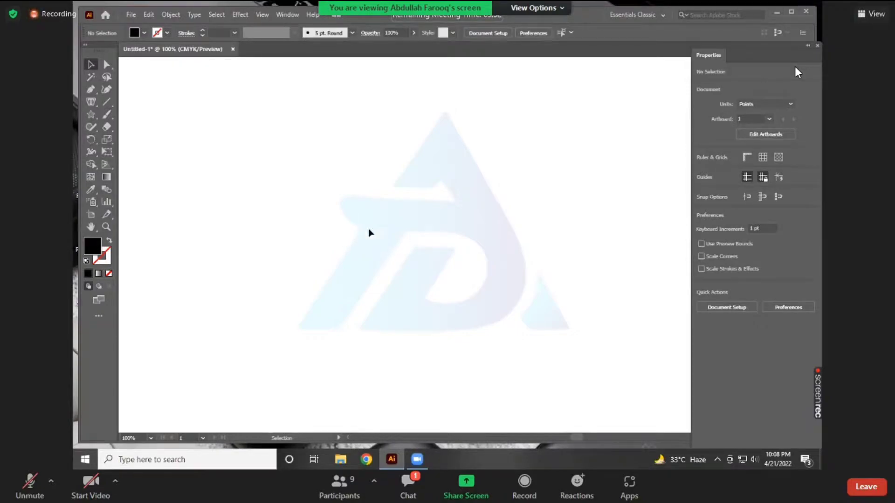
{"action": "scroll", "coordinate": [359, 164], "scroll_direction": "up", "scroll_amount": 1}
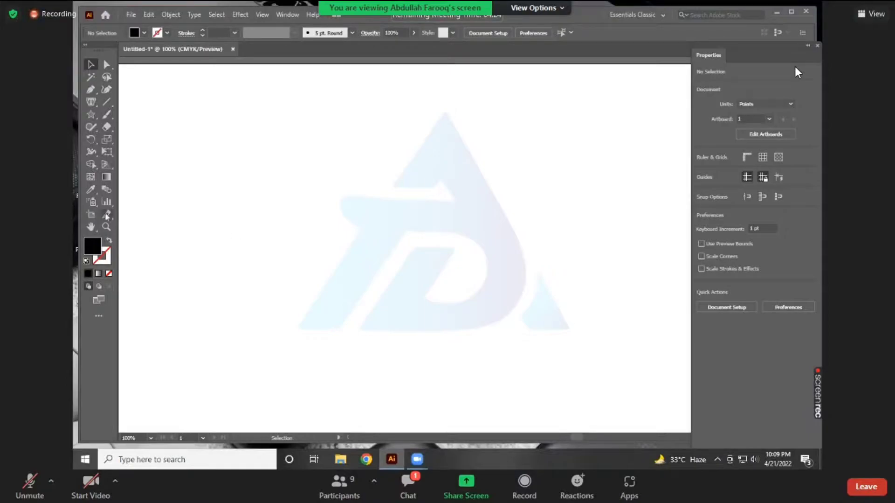
Open the Blend tool's options, then cancel without changing them
{"action": "double_click", "coordinate": [107, 188]}
{"action": "left_click_drag", "start_coordinate": [182, 100], "coordinate": [425, 136]}
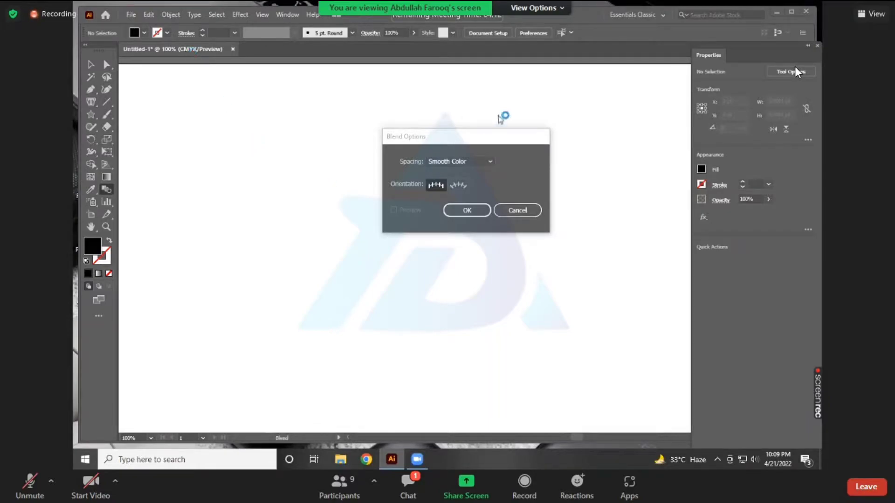
{"action": "left_click", "coordinate": [553, 111]}
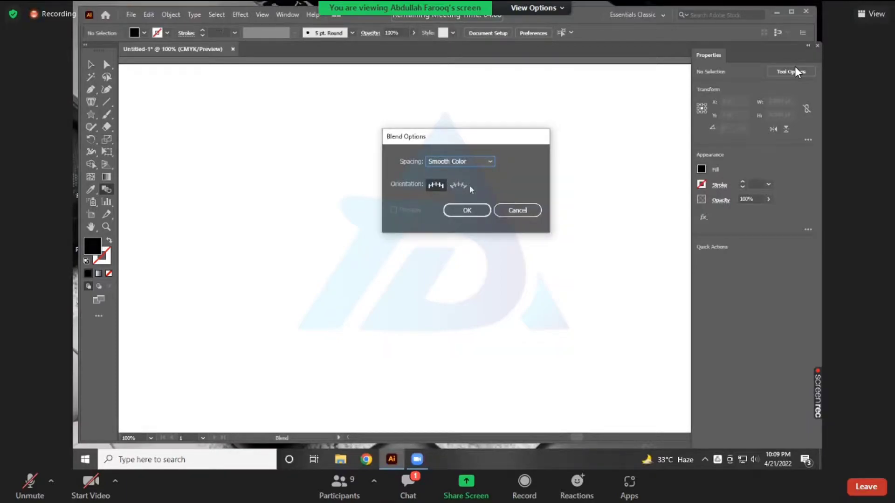
{"action": "left_click", "coordinate": [514, 210]}
Examine the available spacing choices in Blend Options and cancel without changing anything
{"action": "left_click", "coordinate": [173, 13]}
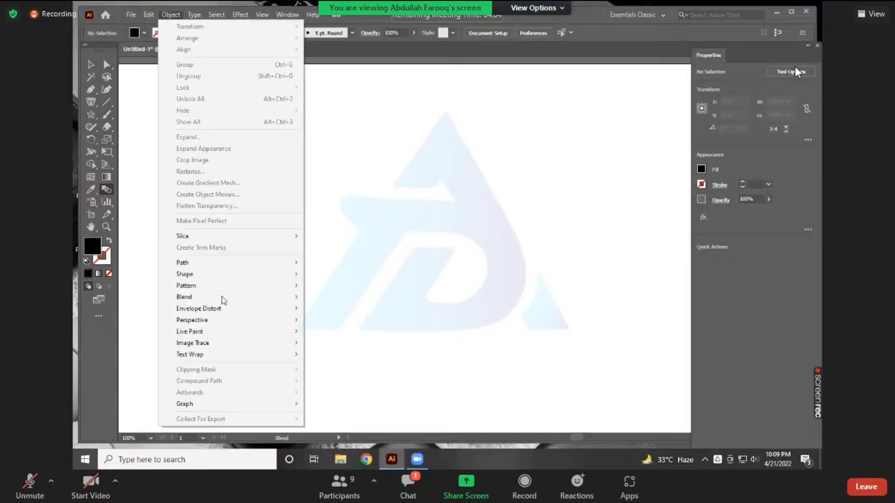
{"action": "mouse_move", "coordinate": [261, 301]}
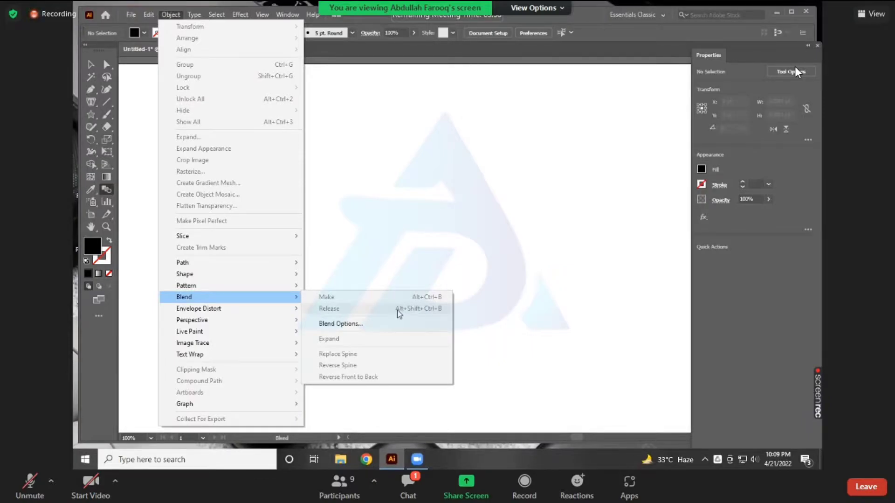
{"action": "left_click", "coordinate": [339, 323]}
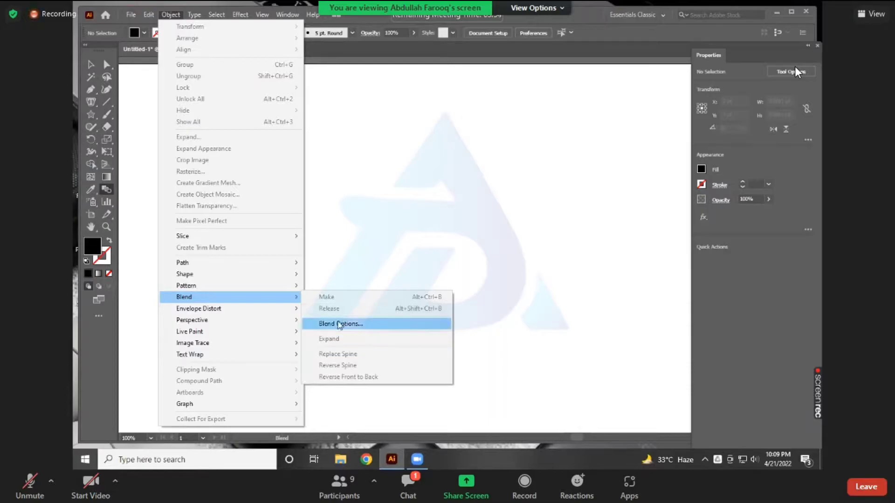
{"action": "left_click_drag", "start_coordinate": [422, 140], "coordinate": [494, 109]}
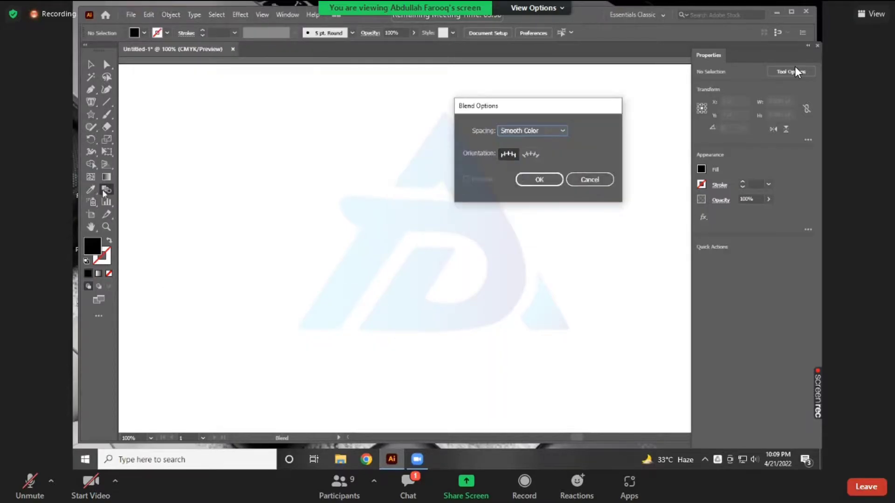
{"action": "left_click", "coordinate": [531, 133]}
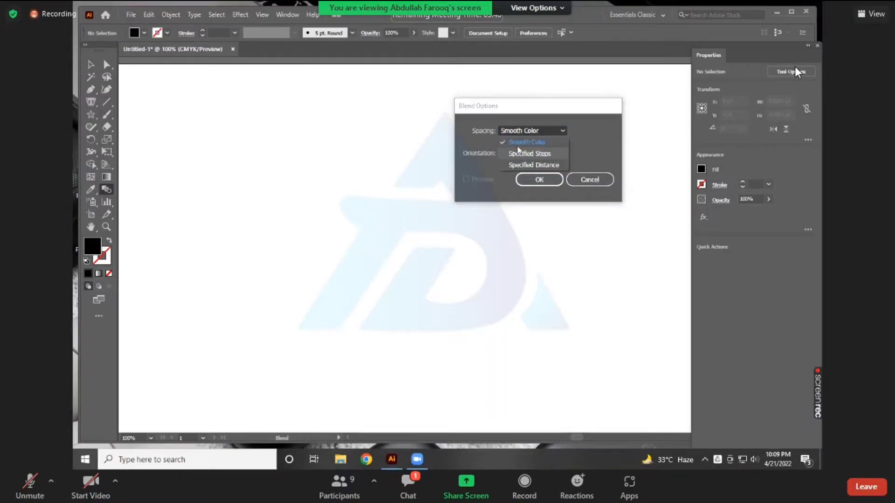
{"action": "left_click", "coordinate": [515, 133]}
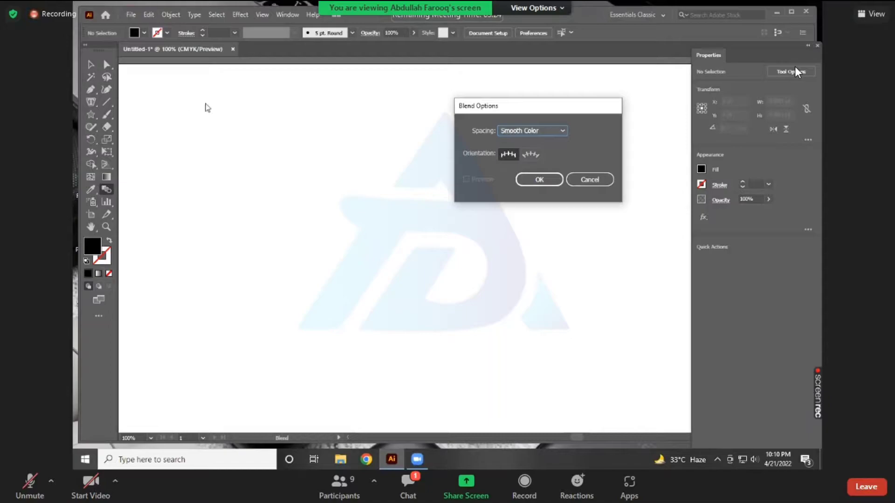
{"action": "left_click", "coordinate": [576, 180]}
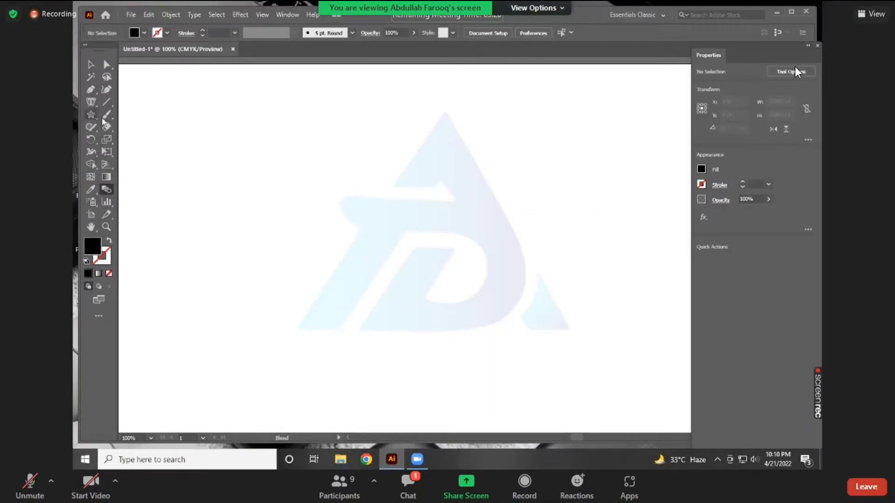
Draw a square about 84 pt wide and, below it, a circle about 97.5 pt across
{"action": "key", "text": "m"}
{"action": "left_click_drag", "start_coordinate": [252, 129], "coordinate": [311, 187]}
{"action": "key", "text": "v"}
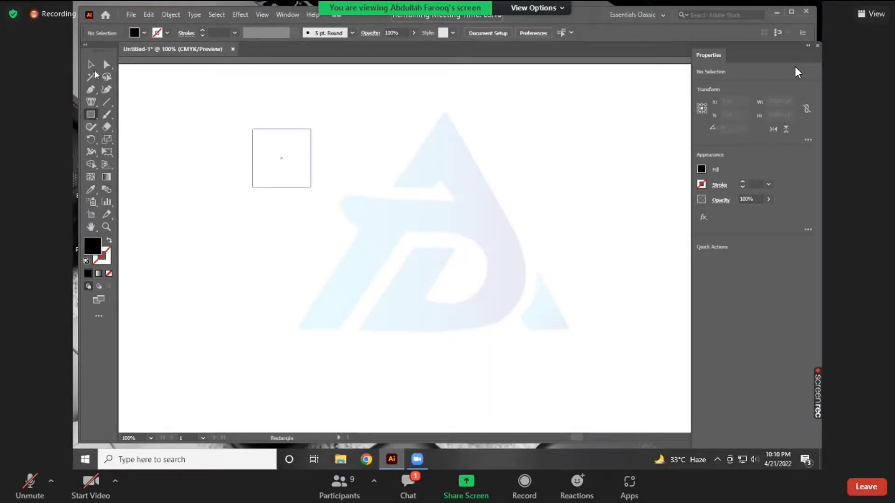
{"action": "key", "text": "l"}
{"action": "left_click_drag", "start_coordinate": [287, 346], "coordinate": [314, 367]}
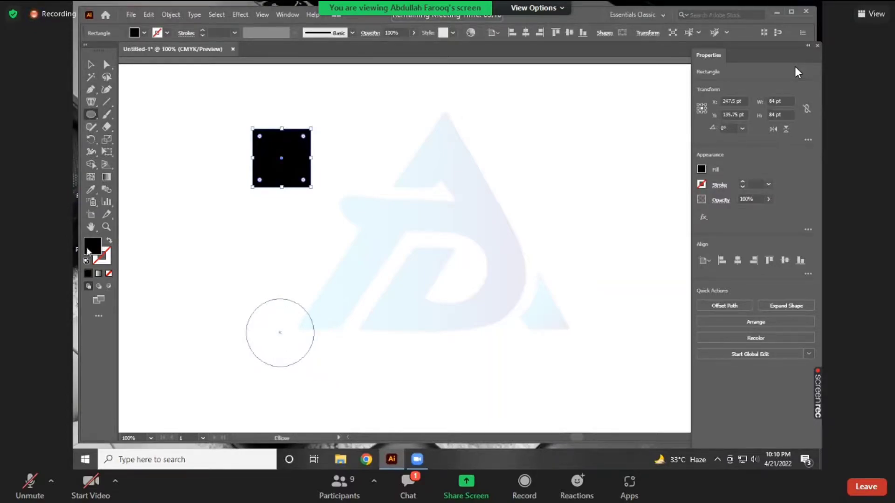
Fill the circle with the blue colour 1D5EDD and deselect it
{"action": "double_click", "coordinate": [92, 247]}
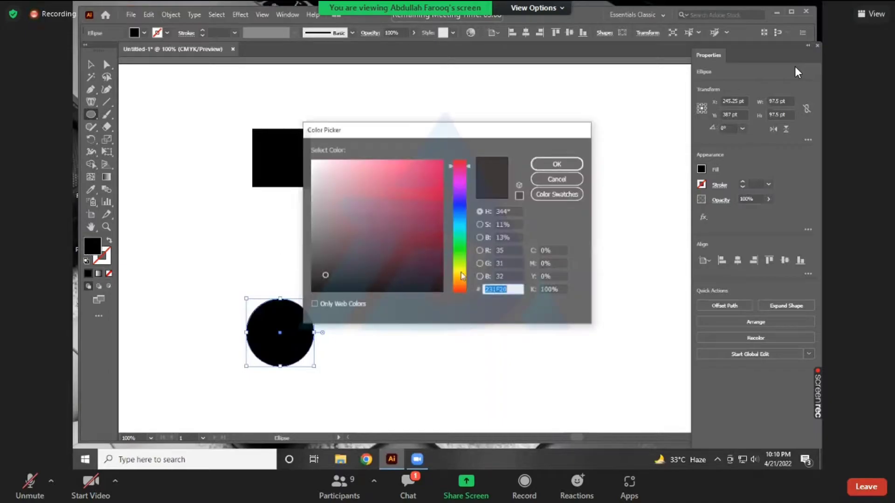
{"action": "left_click", "coordinate": [459, 211]}
{"action": "left_click", "coordinate": [423, 181]}
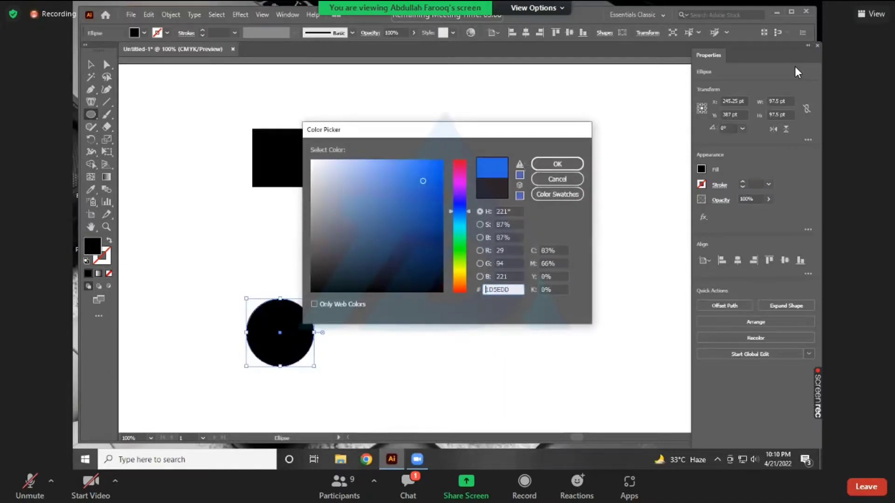
{"action": "left_click", "coordinate": [539, 167]}
{"action": "left_click", "coordinate": [88, 64]}
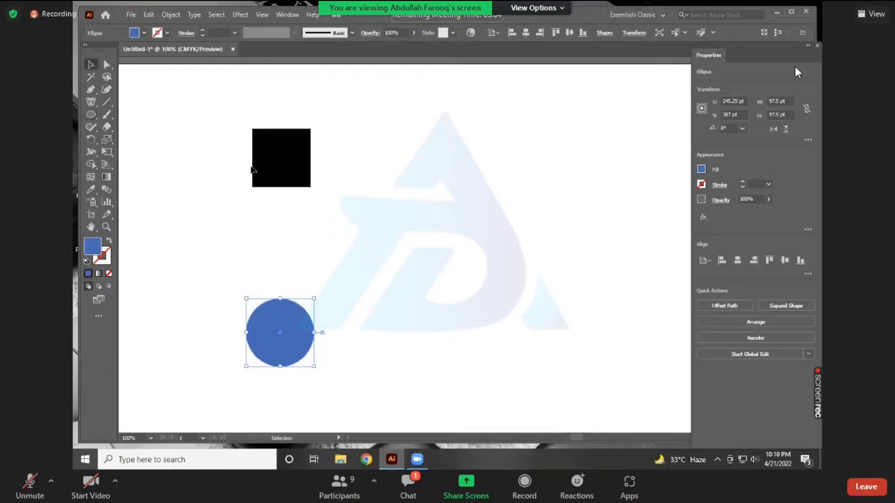
{"action": "left_click", "coordinate": [147, 155]}
Blend the black square with the blue circle, keeping the Smooth Color spacing
{"action": "left_click", "coordinate": [108, 190]}
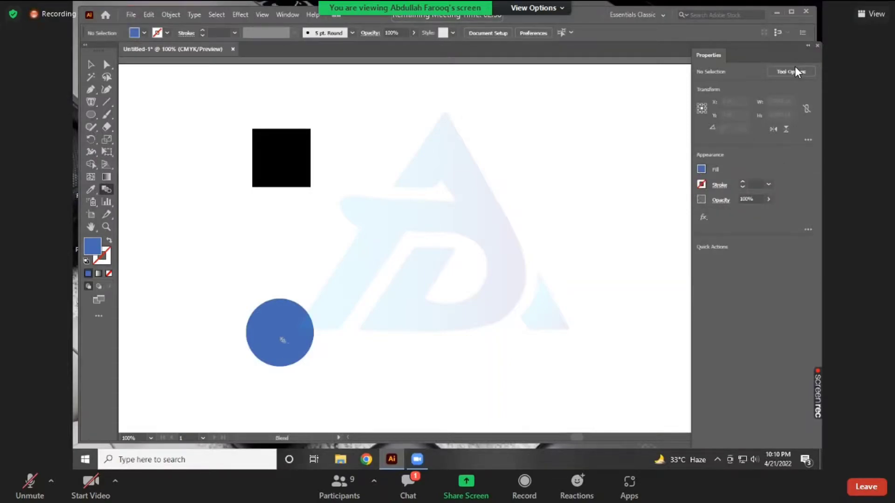
{"action": "left_click", "coordinate": [266, 147]}
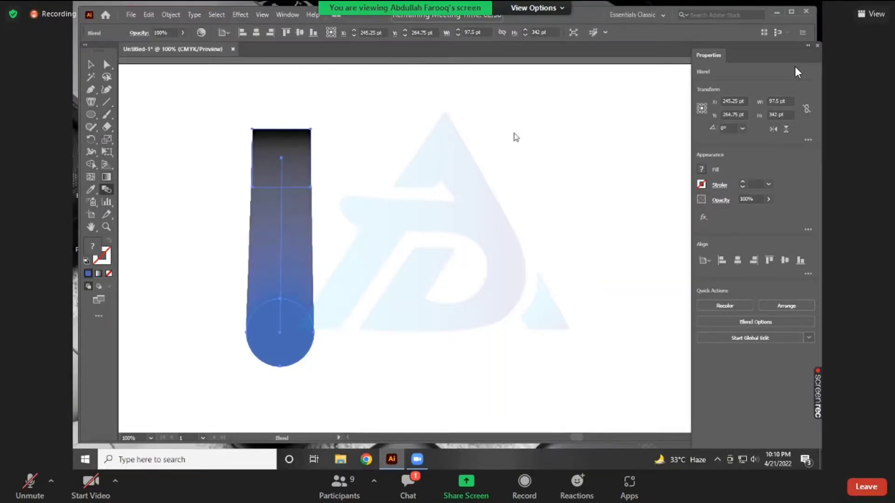
{"action": "key", "text": "Return"}
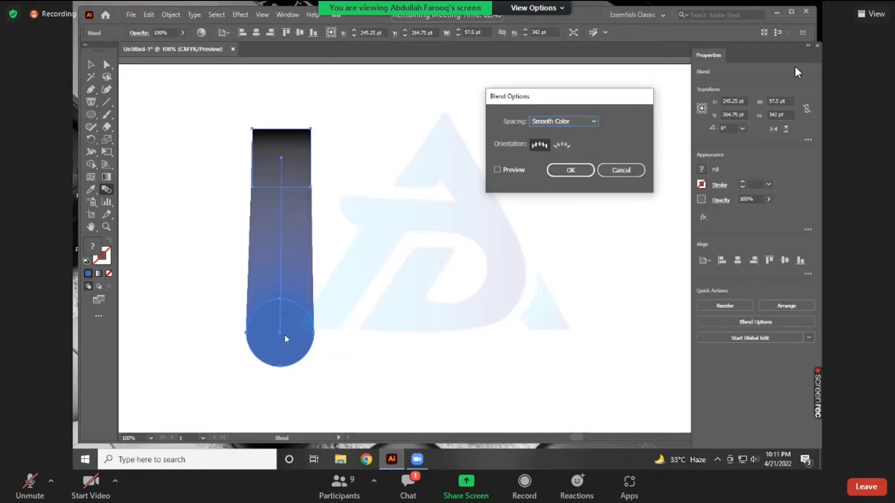
{"action": "key", "text": "alt"}
{"action": "left_click", "coordinate": [620, 170]}
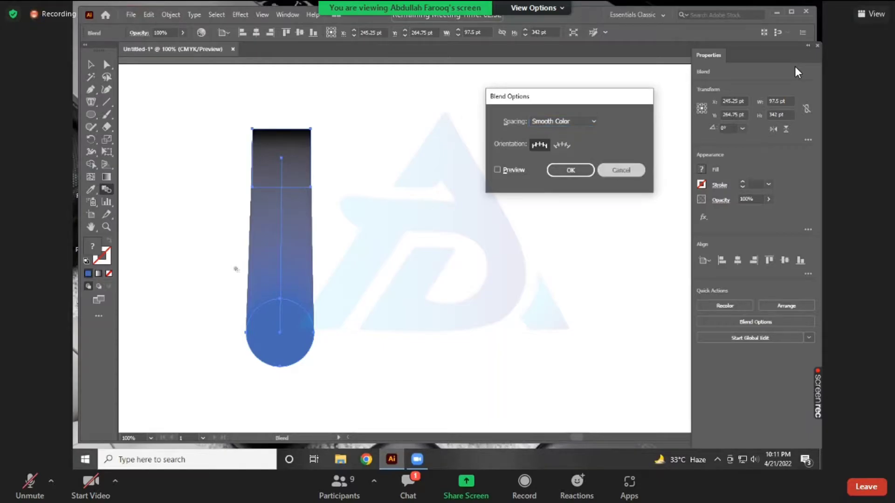
Inspect the colour transition between the square and the circle up close, then delete the blend
{"action": "scroll", "coordinate": [283, 328], "scroll_direction": "up", "scroll_amount": 2}
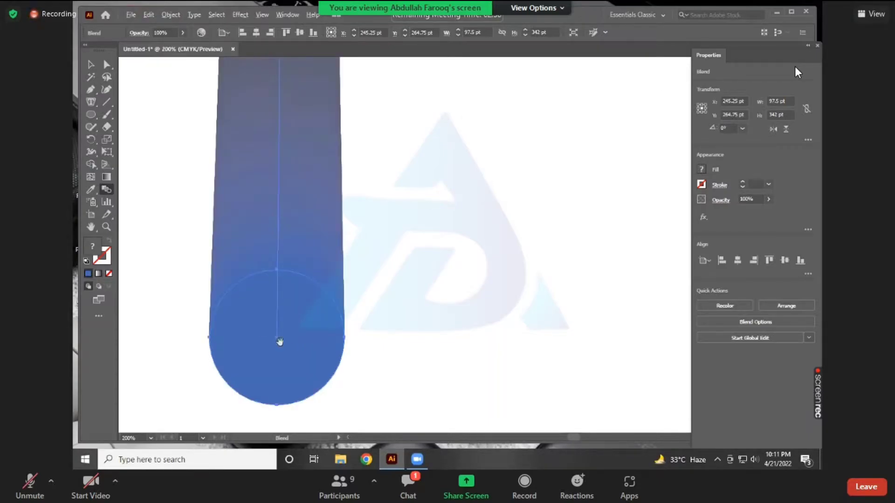
{"action": "left_click_drag", "start_coordinate": [228, 93], "coordinate": [255, 124]}
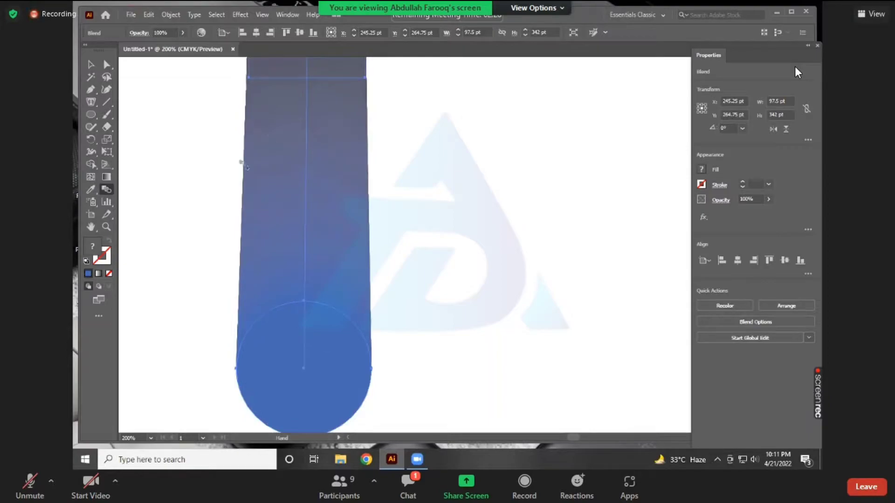
{"action": "scroll", "coordinate": [300, 165], "scroll_direction": "up", "scroll_amount": 3}
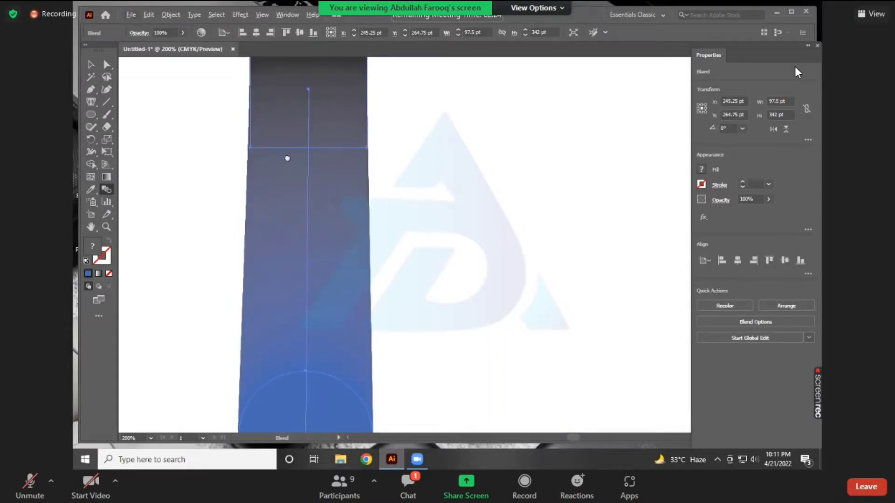
{"action": "scroll", "coordinate": [285, 159], "scroll_direction": "down", "scroll_amount": 1}
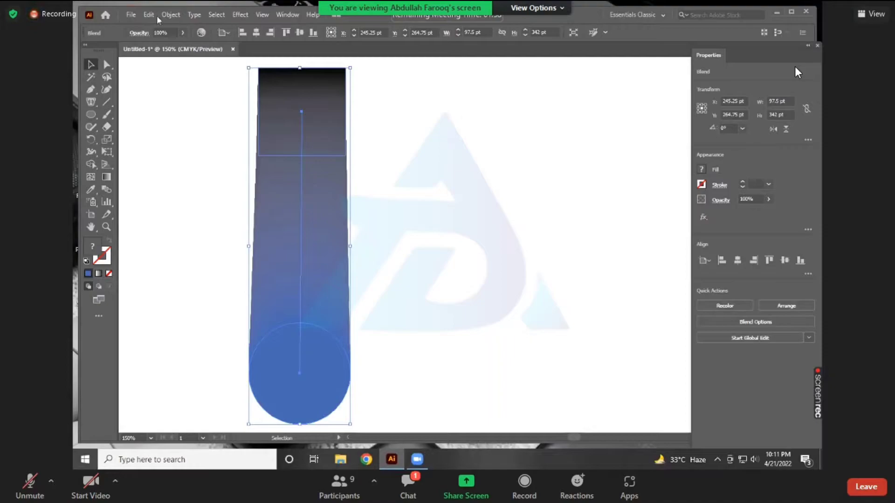
{"action": "key", "text": "Delete"}
Set the blend spacing to Specified Steps with 80 steps
{"action": "double_click", "coordinate": [107, 189]}
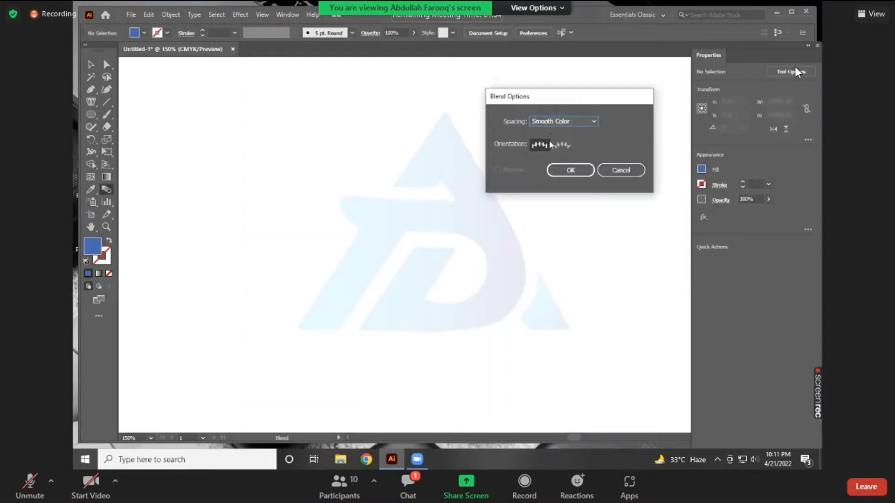
{"action": "left_click", "coordinate": [563, 122]}
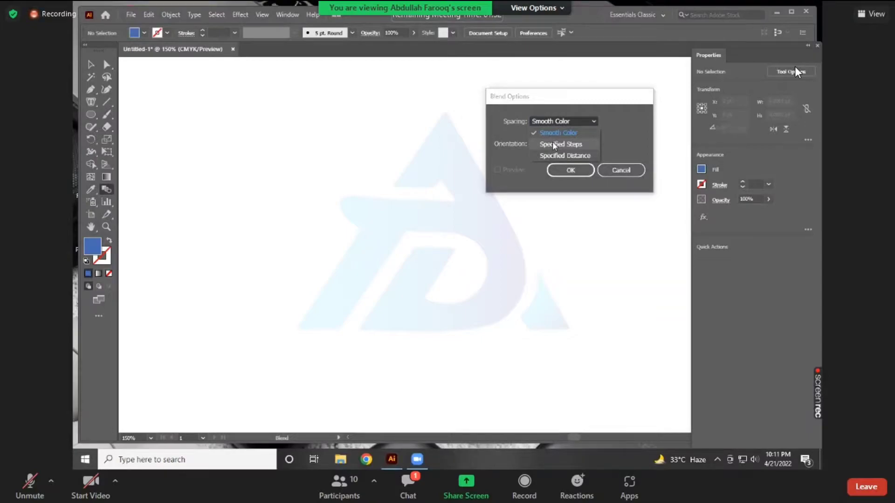
{"action": "left_click", "coordinate": [554, 146]}
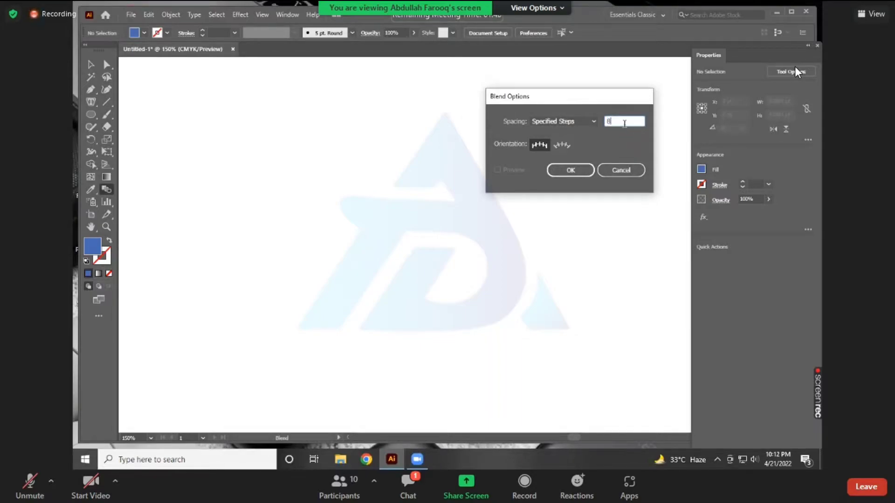
{"action": "scroll", "coordinate": [624, 123], "scroll_direction": "up", "scroll_amount": 7}
{"action": "type", "text": "80"}
{"action": "left_click", "coordinate": [562, 170]}
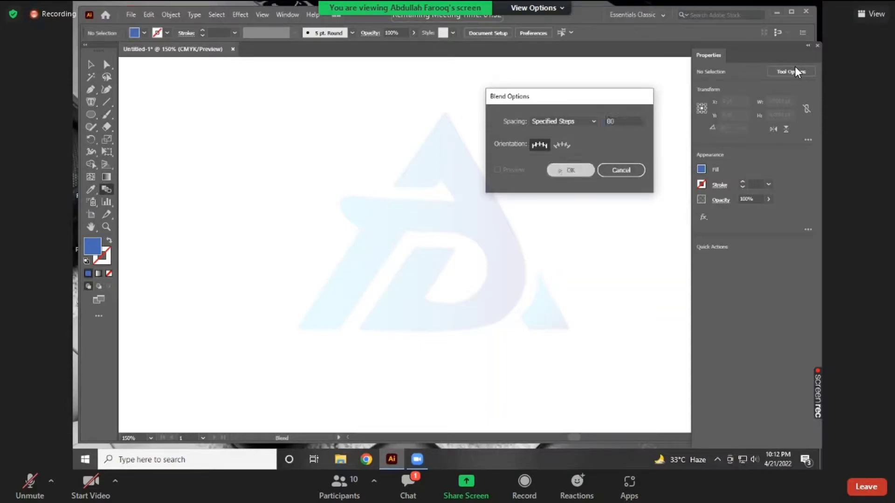
Draw a blue circle about 46.5 pt across and, well below it, a five-pointed star about 62.5 pt wide
{"action": "left_click", "coordinate": [95, 115]}
{"action": "left_click_drag", "start_coordinate": [215, 94], "coordinate": [264, 142]}
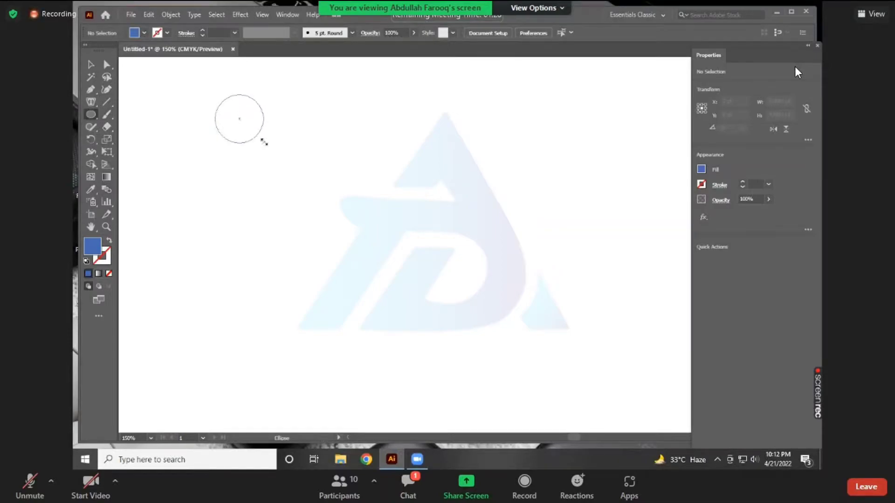
{"action": "left_click", "coordinate": [91, 65]}
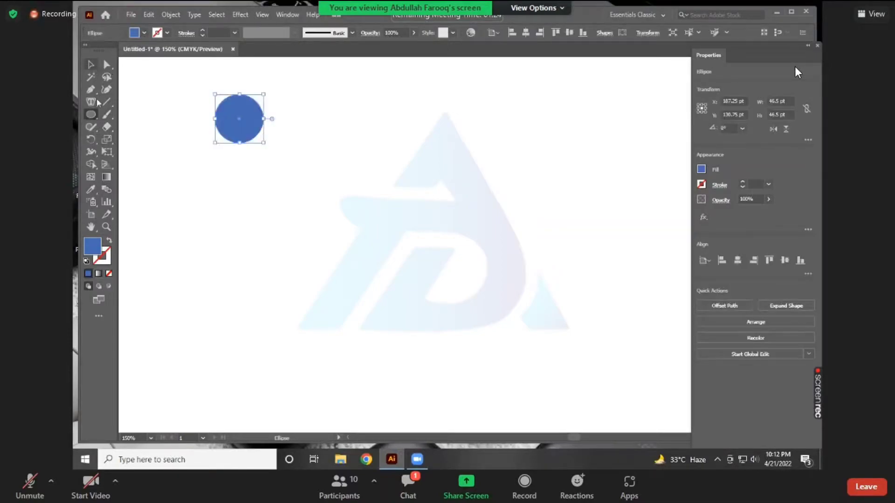
{"action": "left_click_drag", "start_coordinate": [92, 115], "coordinate": [134, 164]}
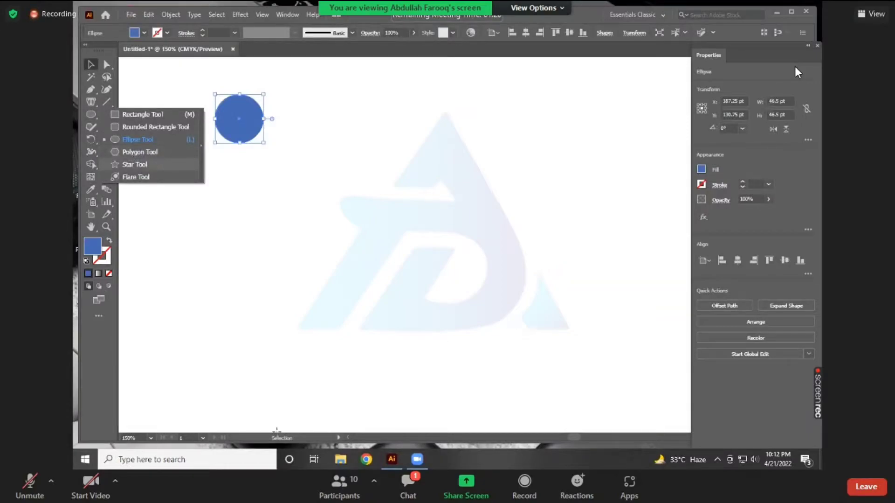
{"action": "left_click_drag", "start_coordinate": [239, 390], "coordinate": [267, 418]}
{"action": "key", "text": "v"}
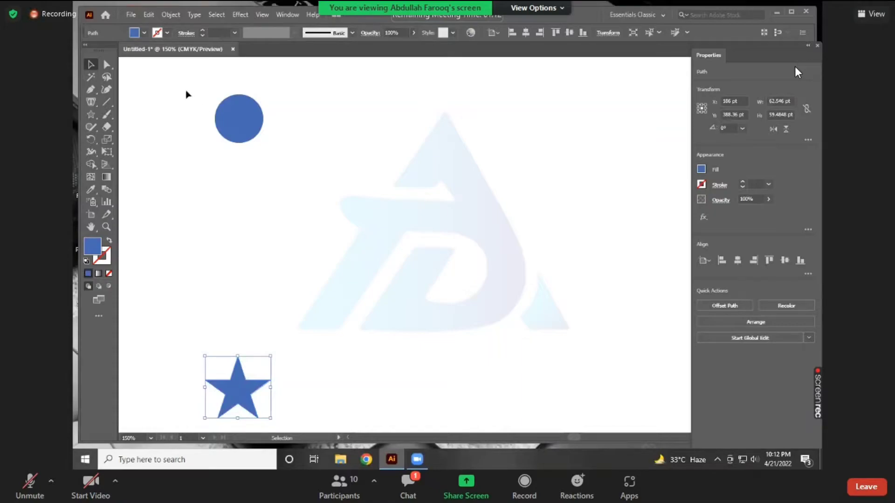
Blend the blue circle with the star below it
{"action": "left_click", "coordinate": [106, 189]}
{"action": "left_click", "coordinate": [242, 119]}
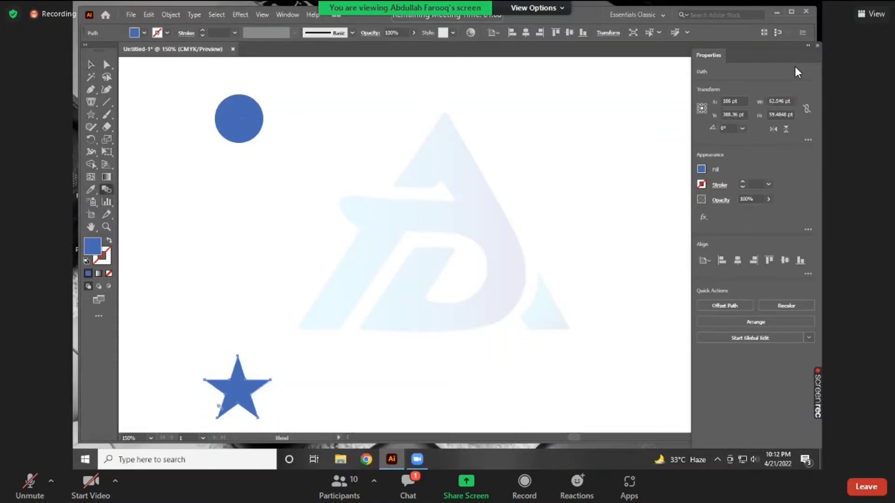
{"action": "left_click", "coordinate": [88, 65]}
{"action": "left_click_drag", "start_coordinate": [174, 84], "coordinate": [337, 405]}
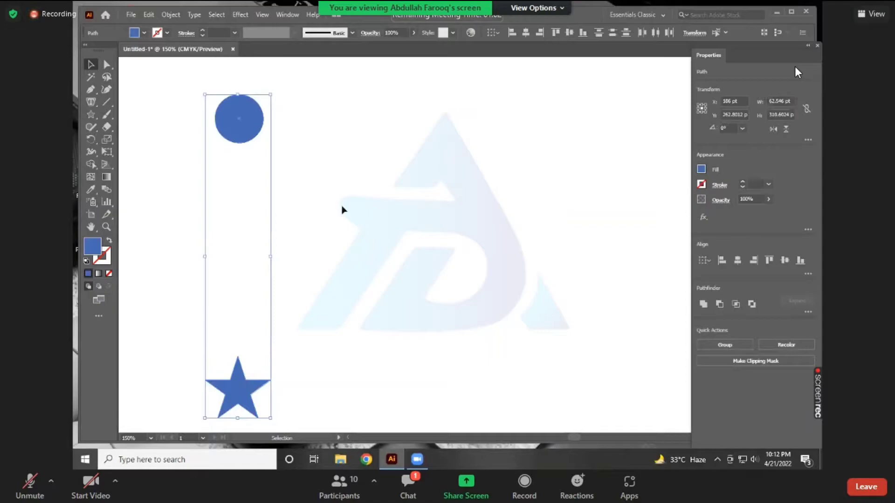
{"action": "key", "text": "ctrl+alt"}
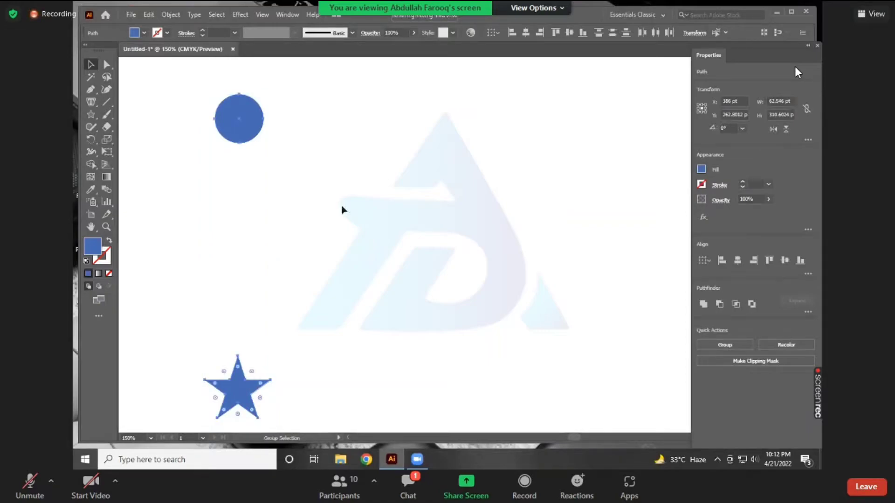
{"action": "key", "text": "ctrl+alt+b"}
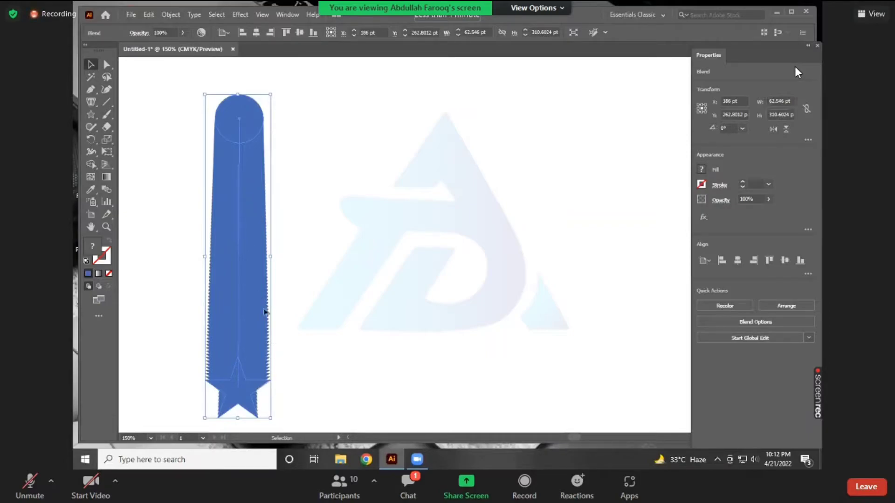
Examine the stepped edges of the circle-to-star blend up close, from the star end to the circle end
{"action": "scroll", "coordinate": [275, 314], "scroll_direction": "up", "scroll_amount": 2}
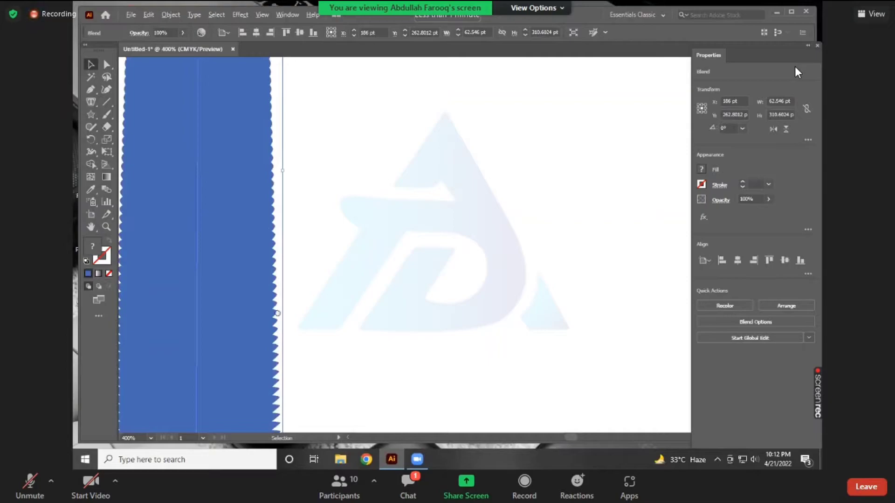
{"action": "key", "text": "space"}
{"action": "left_click_drag", "start_coordinate": [271, 233], "coordinate": [283, 310]}
{"action": "left_click_drag", "start_coordinate": [307, 250], "coordinate": [319, 334]}
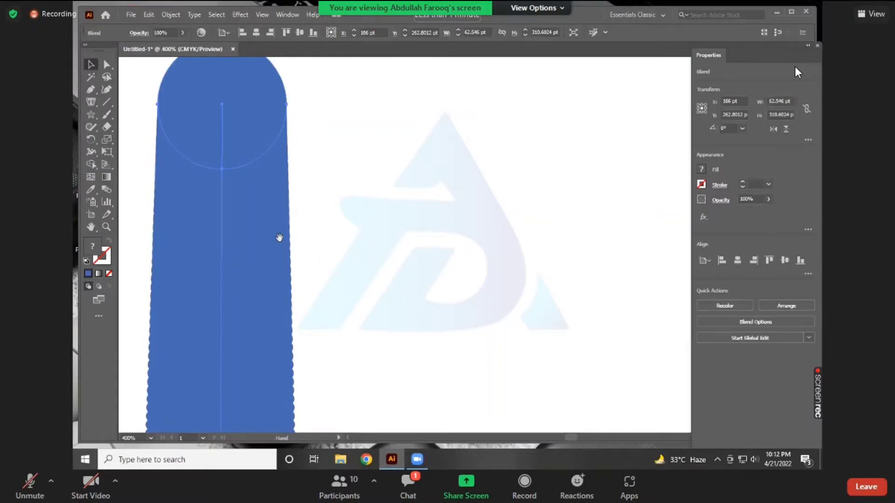
{"action": "key", "text": "v"}
{"action": "scroll", "coordinate": [235, 243], "scroll_direction": "down", "scroll_amount": 2}
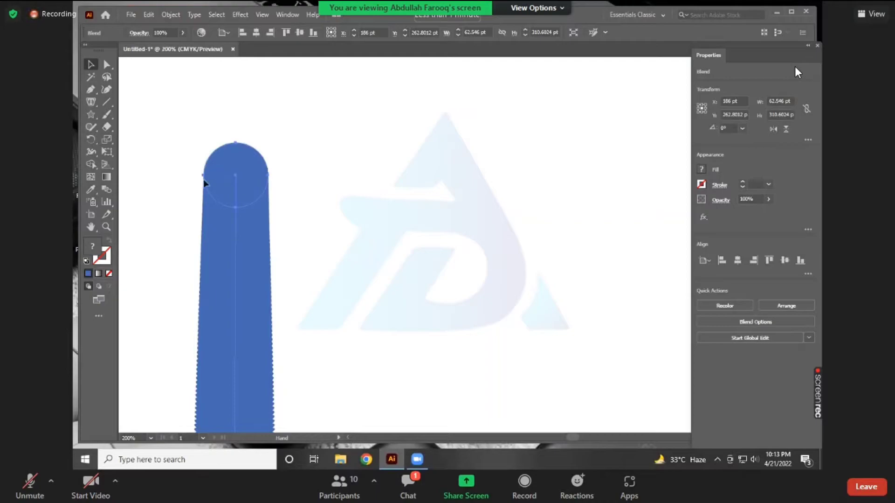
{"action": "scroll", "coordinate": [206, 182], "scroll_direction": "down", "scroll_amount": 3}
Set the blend's spacing to 10 specified steps and apply it
{"action": "double_click", "coordinate": [107, 190]}
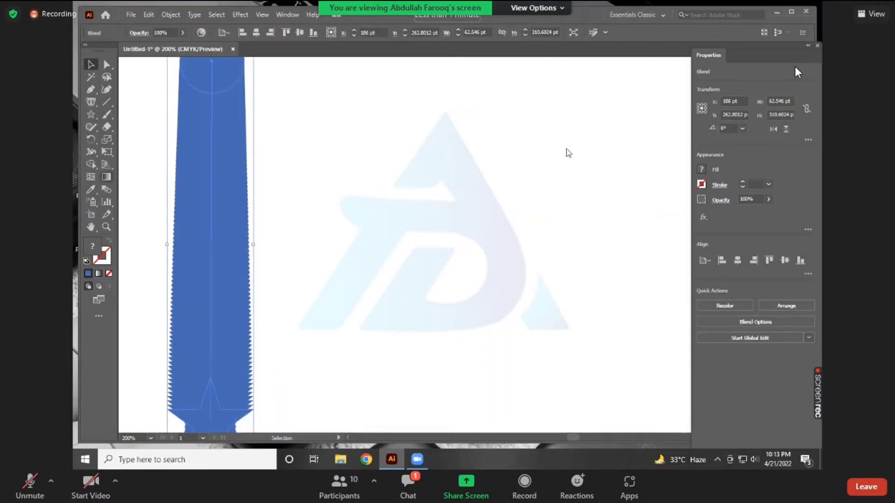
{"action": "key", "text": "p"}
{"action": "key", "text": "Tab"}
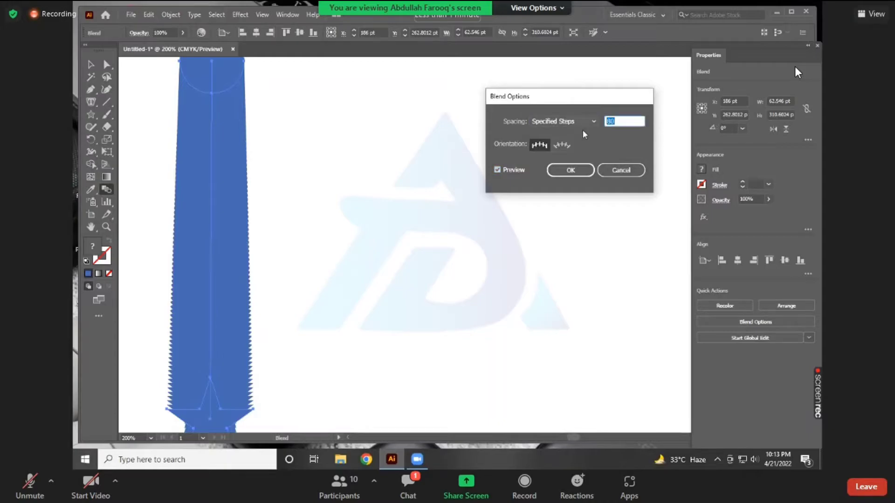
{"action": "left_click", "coordinate": [569, 170]}
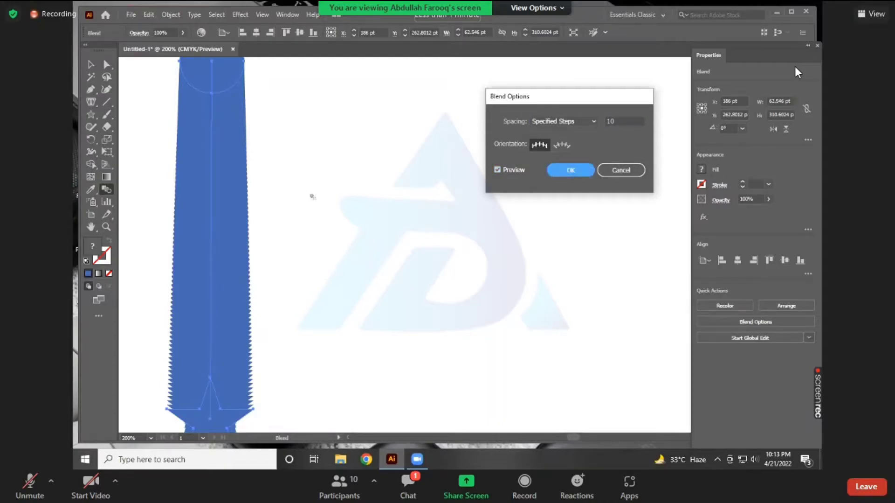
{"action": "left_click_drag", "start_coordinate": [311, 194], "coordinate": [352, 158]}
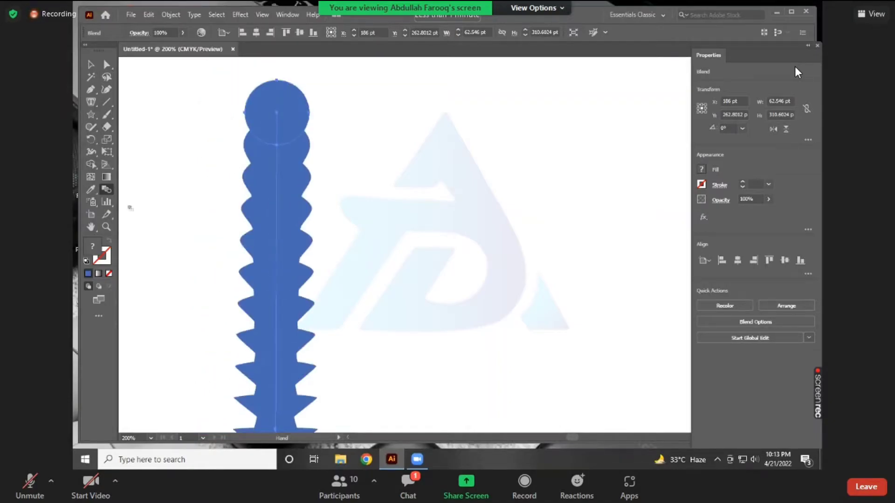
Try reducing the blend's specified steps to 5 with the preview turned on
{"action": "double_click", "coordinate": [107, 189]}
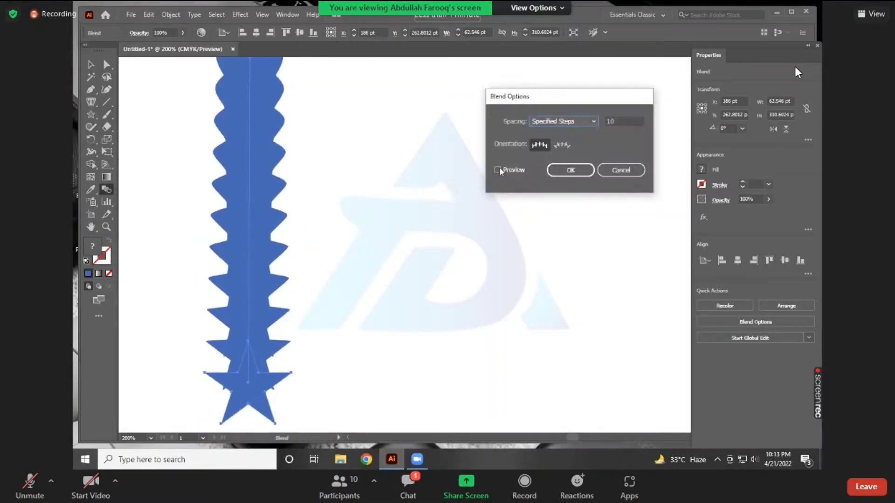
{"action": "left_click", "coordinate": [498, 169]}
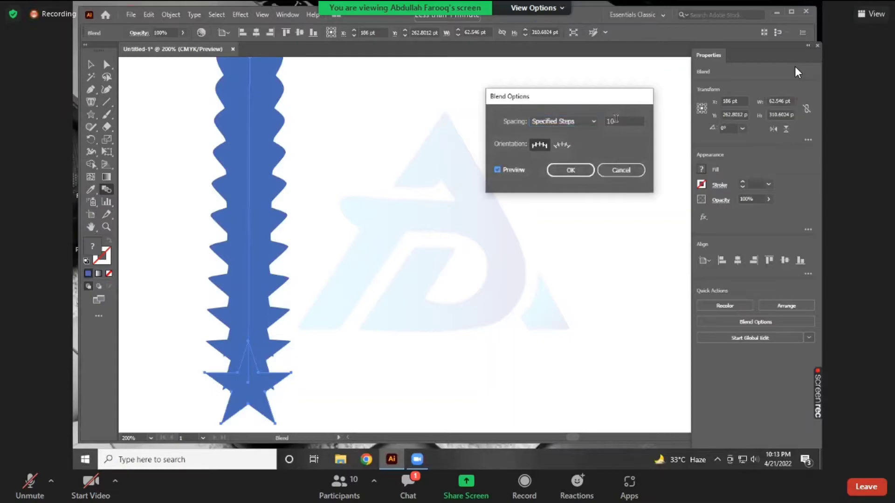
{"action": "left_click", "coordinate": [622, 118]}
{"action": "scroll", "coordinate": [621, 119], "scroll_direction": "down", "scroll_amount": 5}
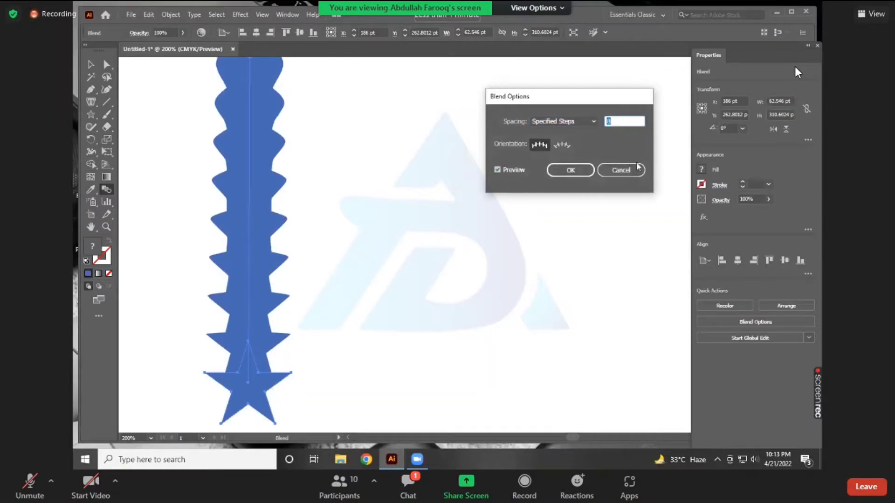
{"action": "left_click", "coordinate": [587, 171]}
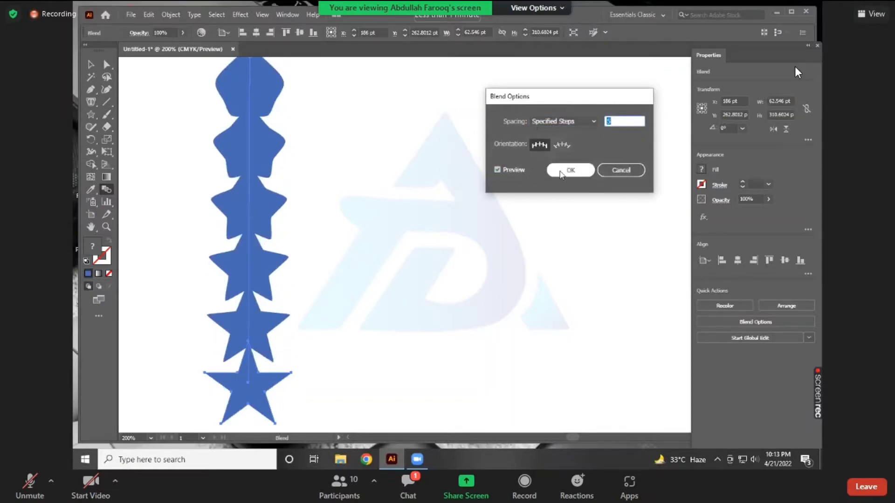
{"action": "key", "text": "Down"}
{"action": "key", "text": "Return"}
{"action": "left_click_drag", "start_coordinate": [399, 185], "coordinate": [433, 179]}
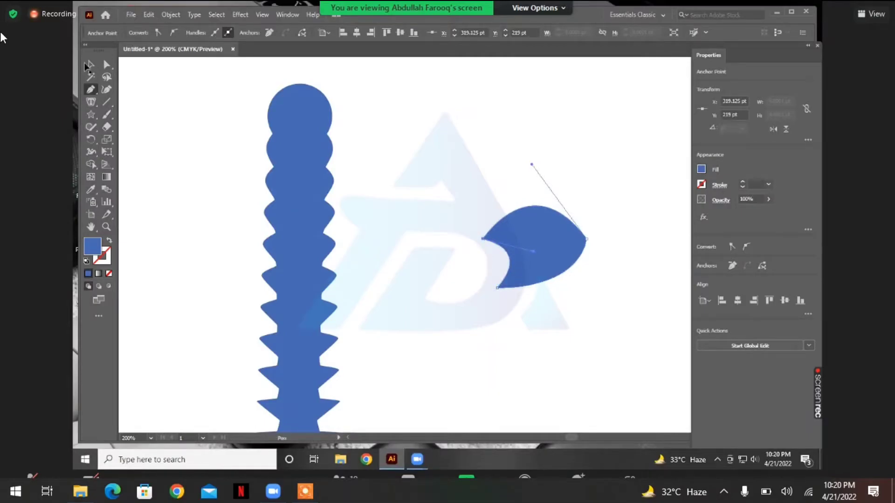
{"action": "double_click", "coordinate": [835, 10]}
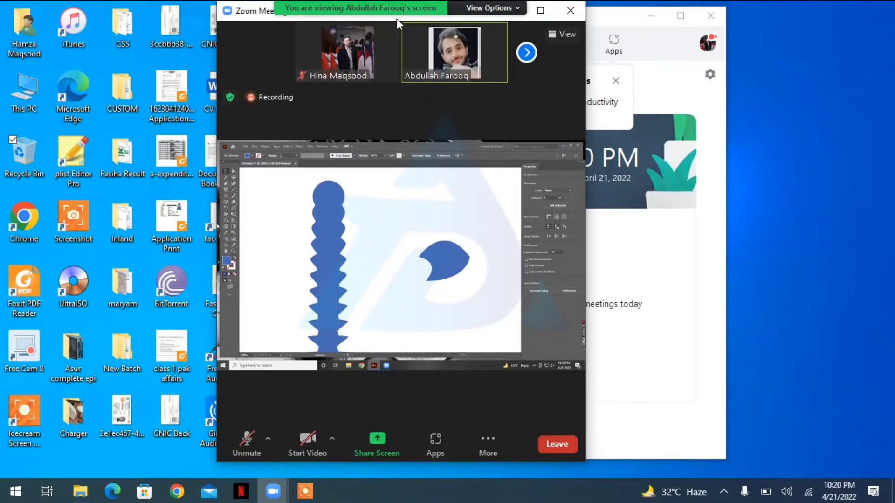
{"action": "double_click", "coordinate": [257, 12]}
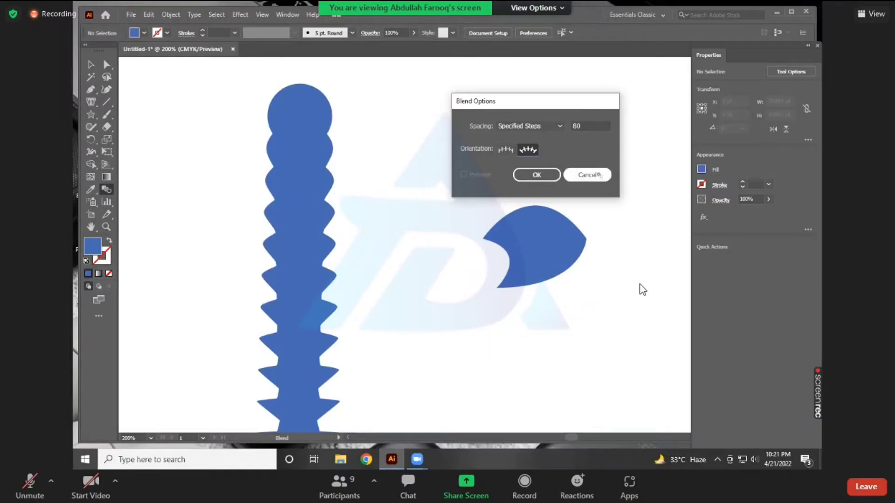
Delete the leaf-shaped path and the circle-to-star blend to clear the artboard
{"action": "left_click", "coordinate": [88, 65]}
{"action": "left_click_drag", "start_coordinate": [476, 196], "coordinate": [576, 292]}
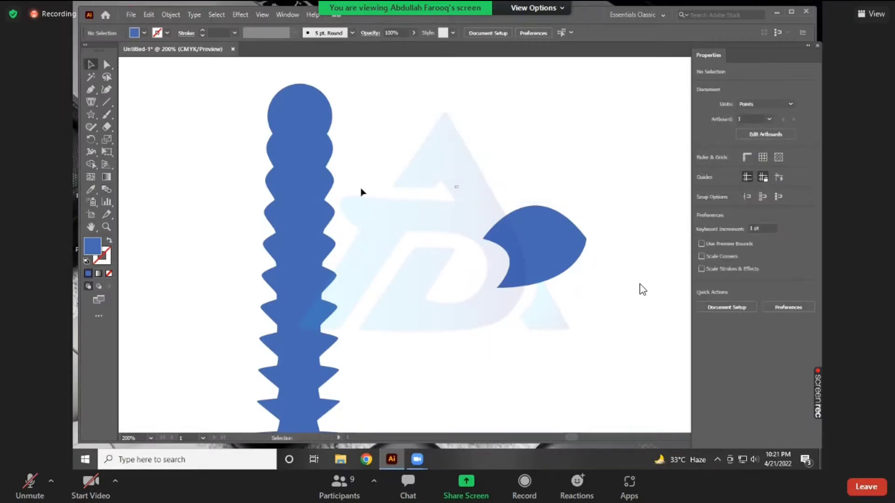
{"action": "key", "text": "Delete"}
{"action": "left_click_drag", "start_coordinate": [229, 105], "coordinate": [358, 411]}
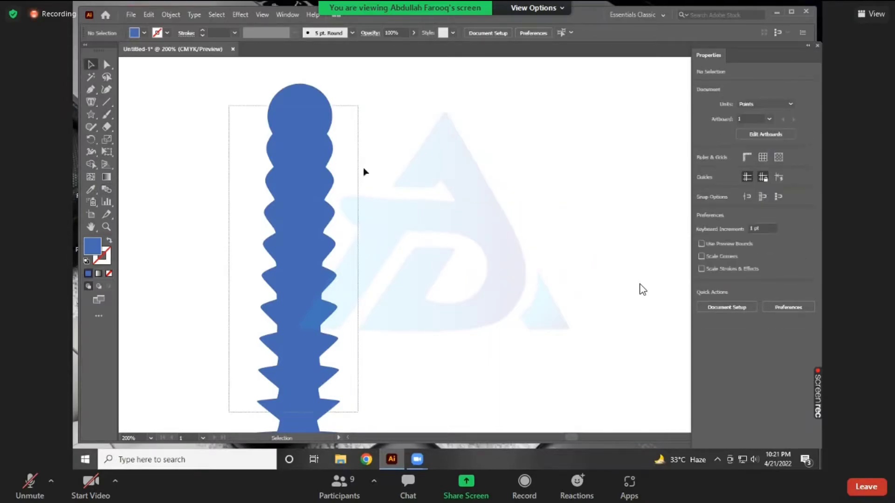
{"action": "key", "text": "Delete"}
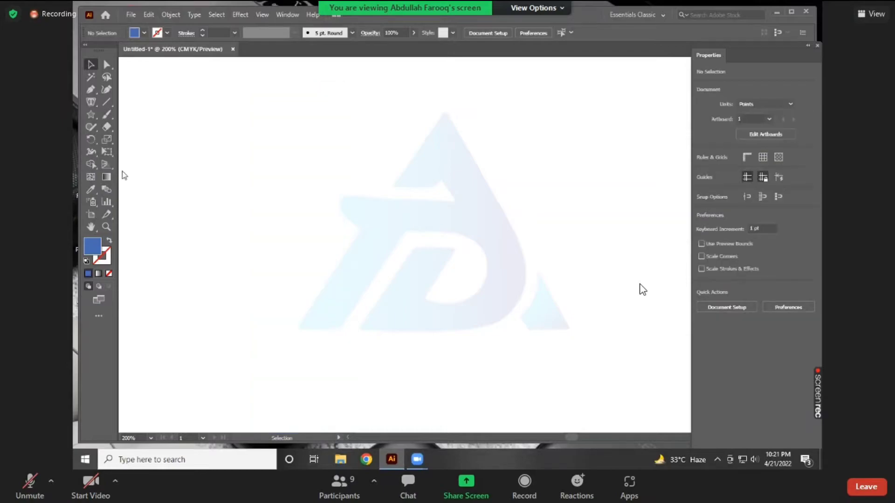
Draw a straight horizontal line about 190 pt long with the Pen tool across the upper half of the canvas
{"action": "left_click", "coordinate": [91, 89]}
{"action": "left_click", "coordinate": [270, 193]}
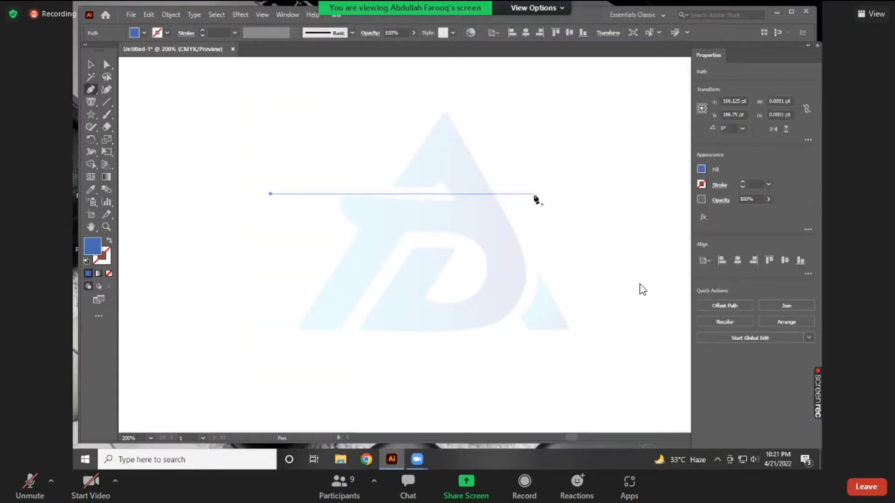
{"action": "left_click", "coordinate": [535, 194]}
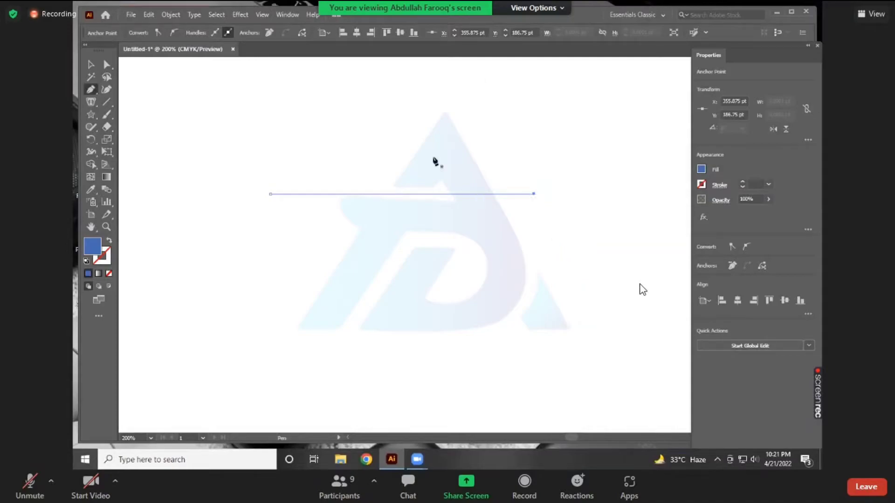
Give the line a 6 pt stroke and move it up about 51 pt
{"action": "left_click", "coordinate": [91, 65]}
{"action": "left_click", "coordinate": [301, 193]}
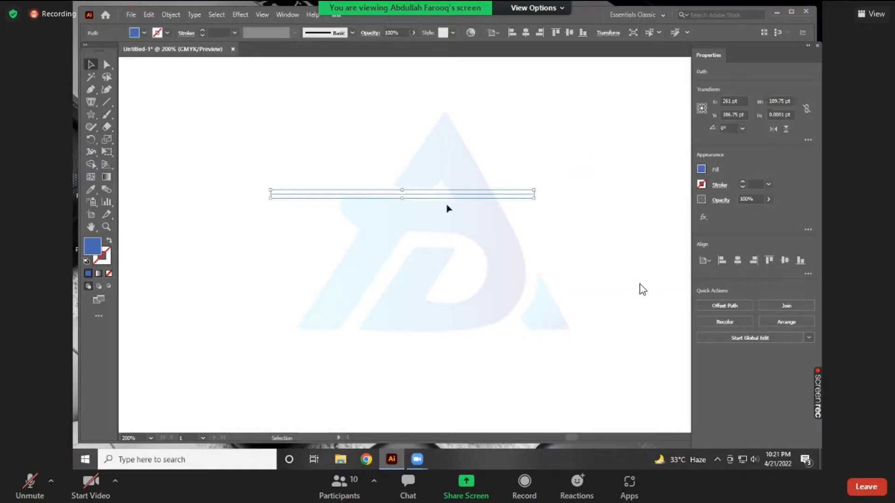
{"action": "left_click", "coordinate": [234, 33]}
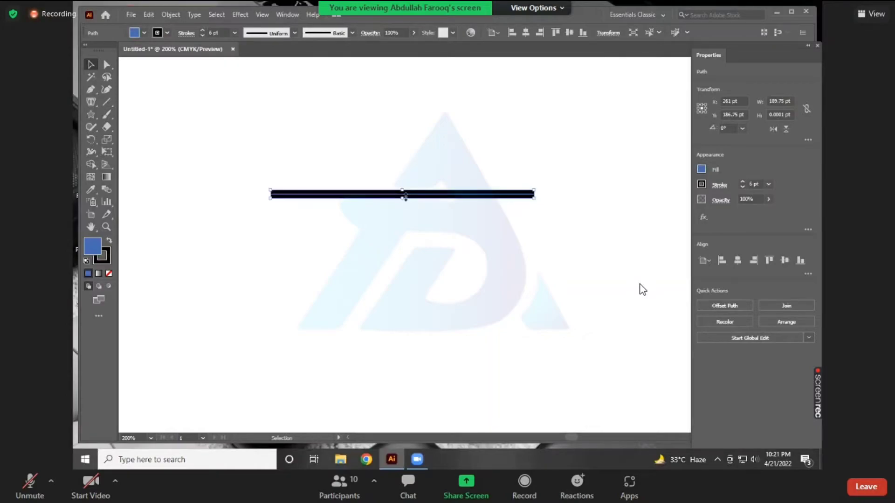
{"action": "left_click_drag", "start_coordinate": [404, 192], "coordinate": [398, 122]}
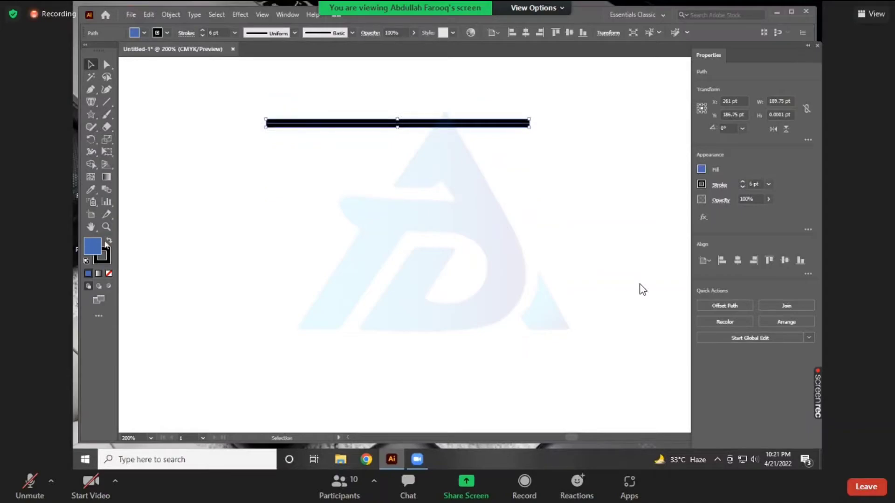
Remove the line's fill and change its stroke to a fully saturated pinkish red
{"action": "left_click", "coordinate": [108, 272]}
{"action": "double_click", "coordinate": [105, 261]}
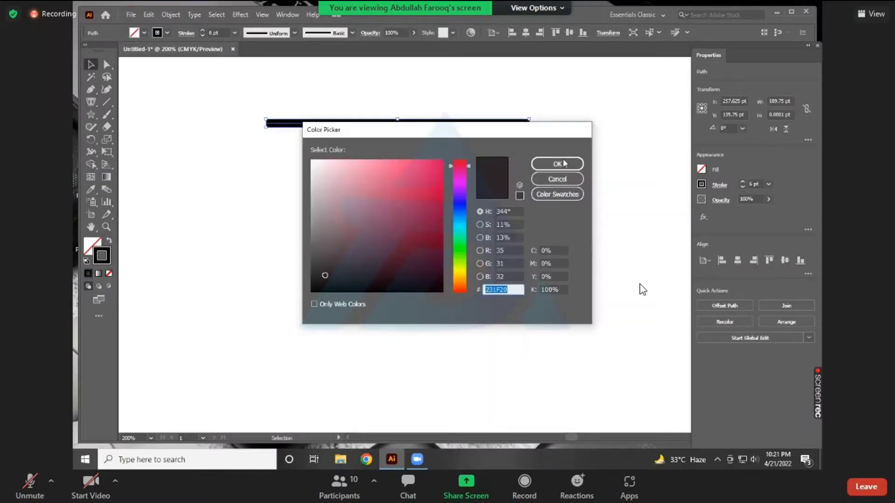
{"action": "left_click", "coordinate": [442, 160]}
{"action": "left_click", "coordinate": [557, 163]}
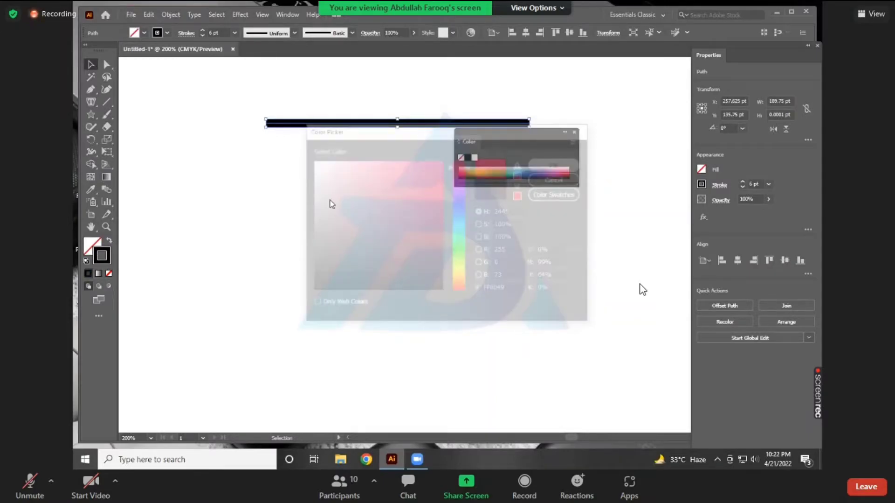
{"action": "left_click", "coordinate": [331, 204]}
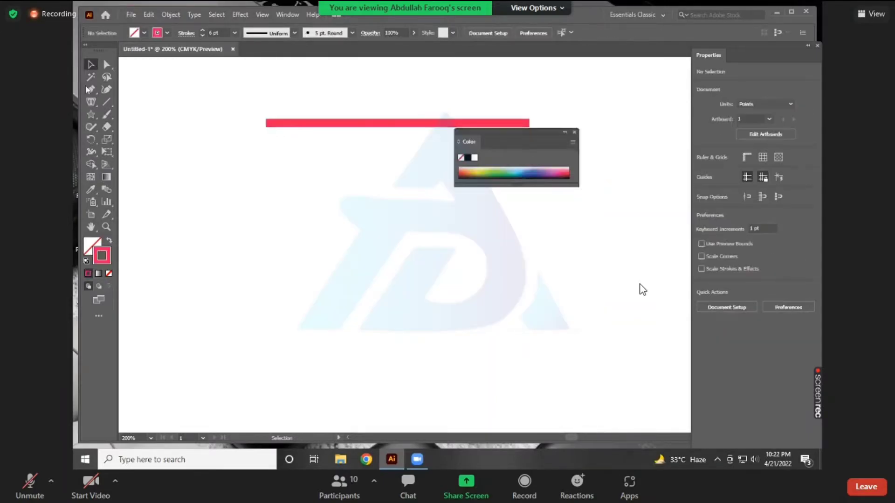
{"action": "left_click", "coordinate": [373, 125]}
{"action": "left_click_drag", "start_coordinate": [377, 182], "coordinate": [407, 396]}
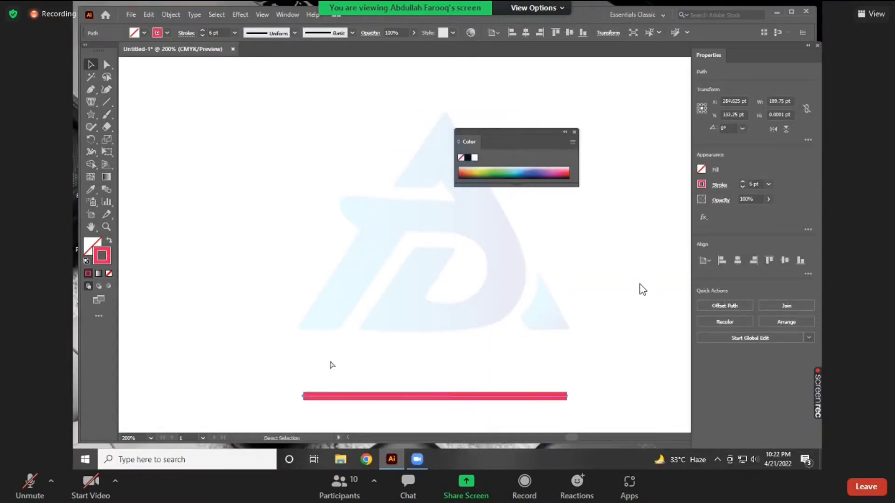
{"action": "key", "text": "ctrl+z"}
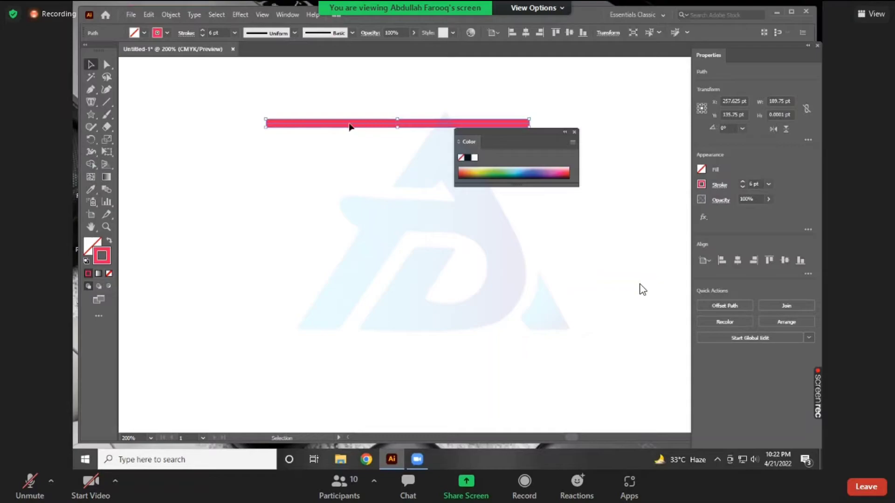
Duplicate the red line about 187 pt straight below and set the copy's stroke weight to 0.25 pt
{"action": "left_click_drag", "start_coordinate": [355, 126], "coordinate": [342, 385]}
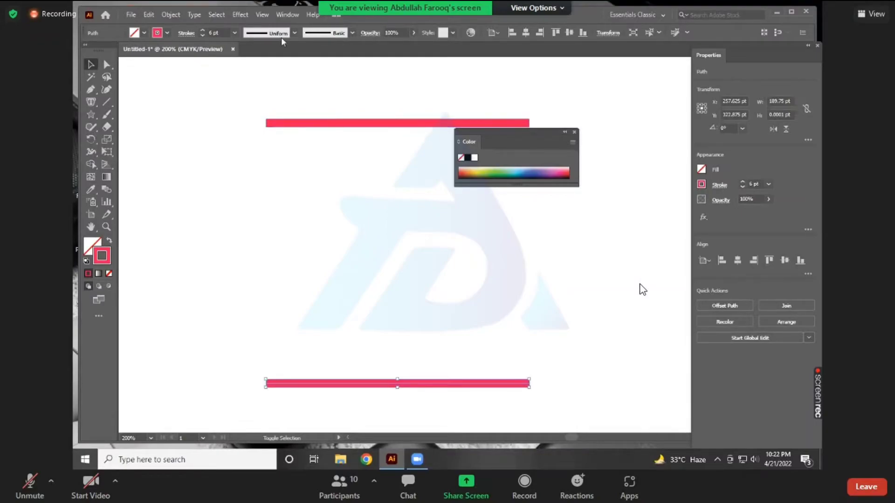
{"action": "left_click", "coordinate": [295, 32]}
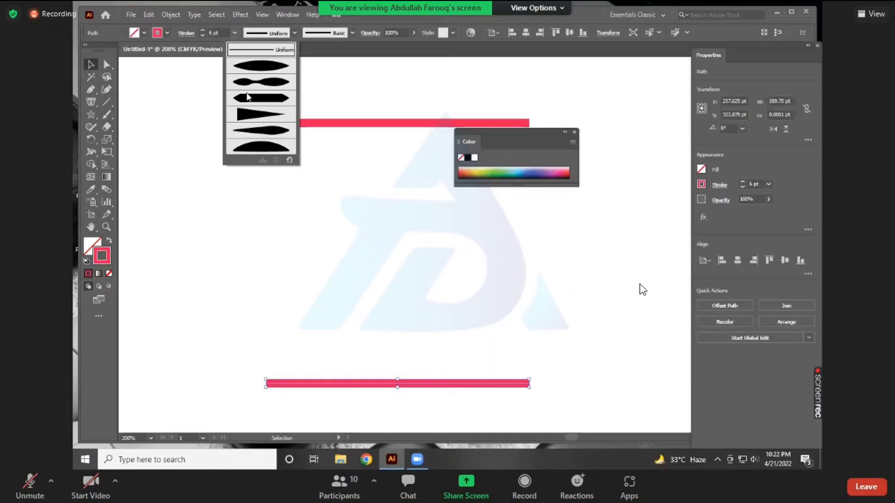
{"action": "left_click", "coordinate": [235, 33]}
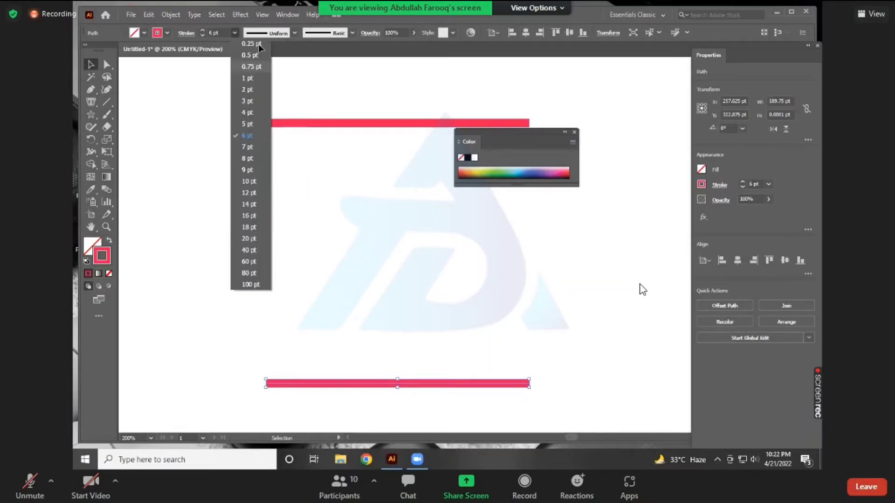
{"action": "left_click", "coordinate": [252, 44]}
{"action": "left_click", "coordinate": [326, 373]}
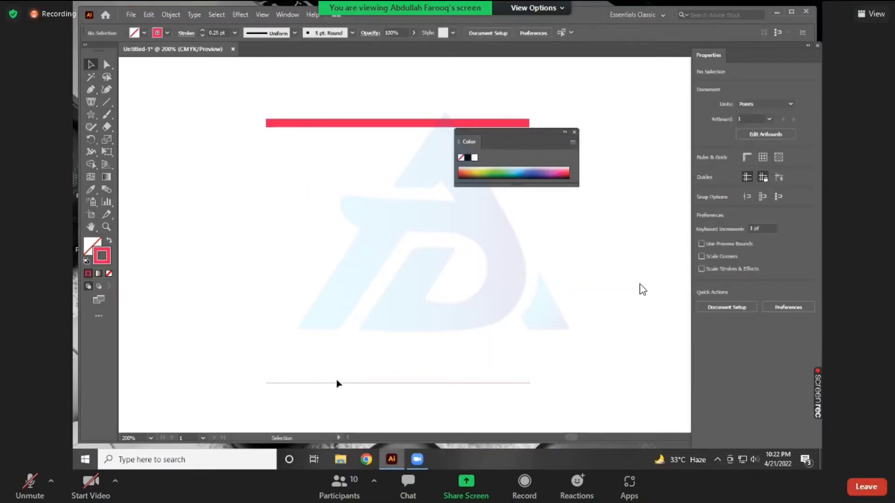
Change the thin lower line's stroke to orange #FC6600 in the Color Picker and deselect it
{"action": "left_click", "coordinate": [303, 383]}
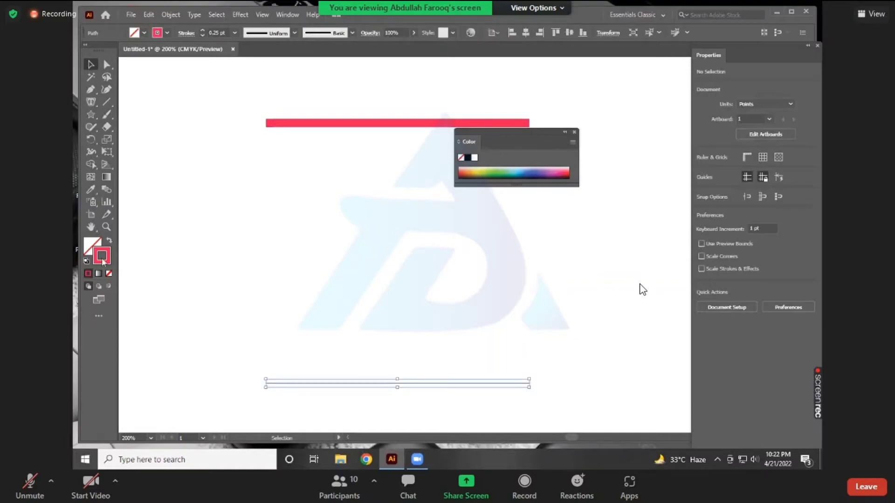
{"action": "double_click", "coordinate": [102, 256]}
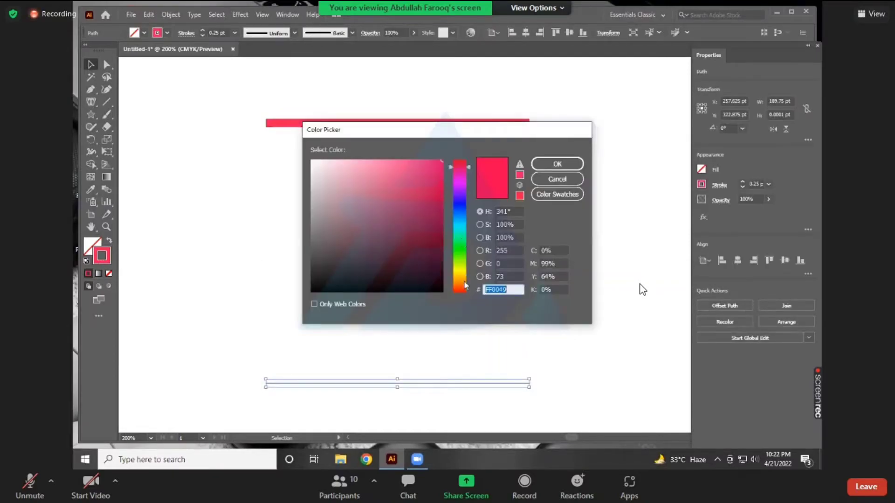
{"action": "left_click", "coordinate": [460, 268]}
{"action": "left_click", "coordinate": [460, 283]}
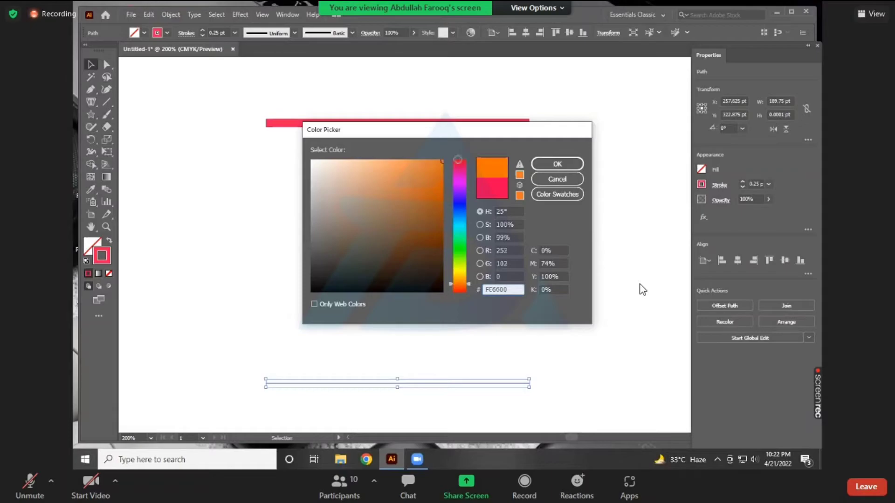
{"action": "left_click", "coordinate": [544, 169]}
{"action": "left_click", "coordinate": [286, 131]}
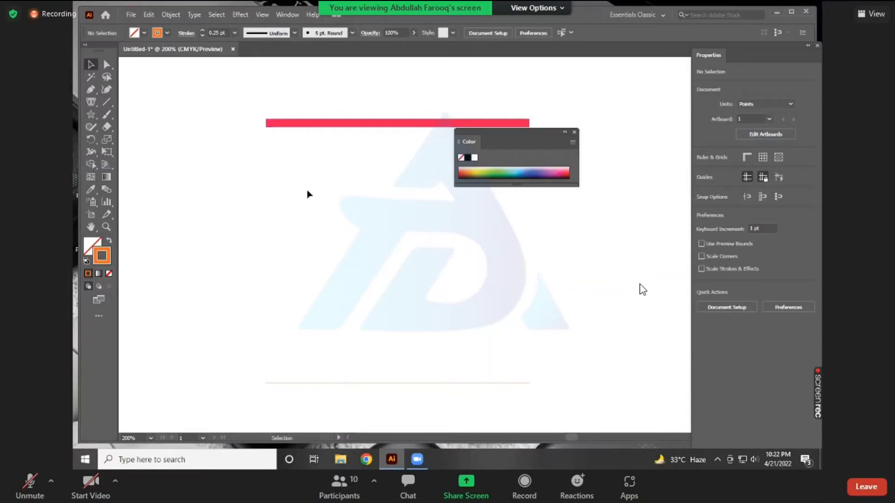
Select both the thick red line and the thin orange line and blend them together
{"action": "scroll", "coordinate": [309, 289], "scroll_direction": "up", "scroll_amount": 1}
{"action": "left_click_drag", "start_coordinate": [335, 364], "coordinate": [348, 403]}
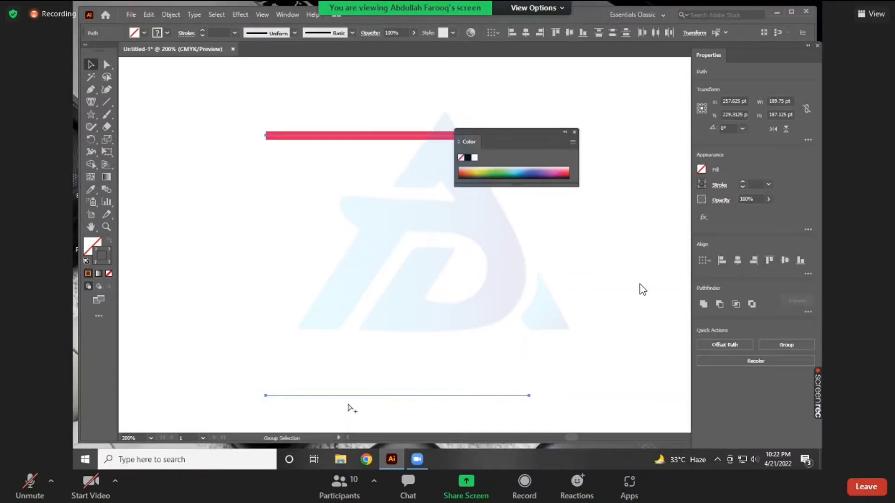
{"action": "key", "text": "ctrl+alt+b"}
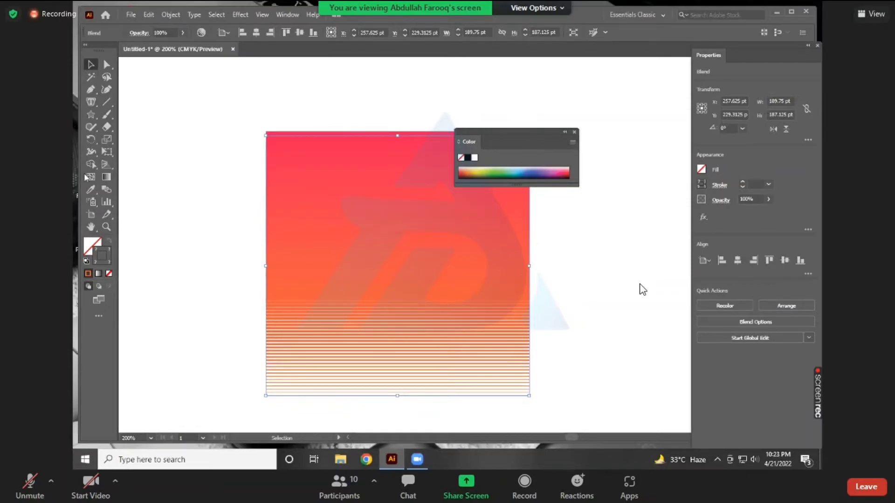
Set the line blend's spacing to 20 Specified Steps and enable the preview
{"action": "double_click", "coordinate": [106, 189]}
{"action": "left_click", "coordinate": [587, 126]}
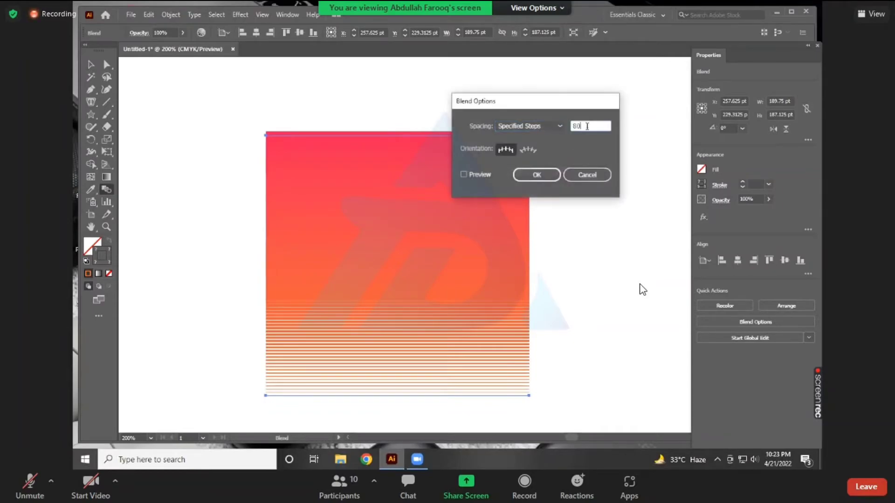
{"action": "left_click_drag", "start_coordinate": [587, 126], "coordinate": [572, 125]}
{"action": "type", "text": "20"}
{"action": "left_click", "coordinate": [463, 174]}
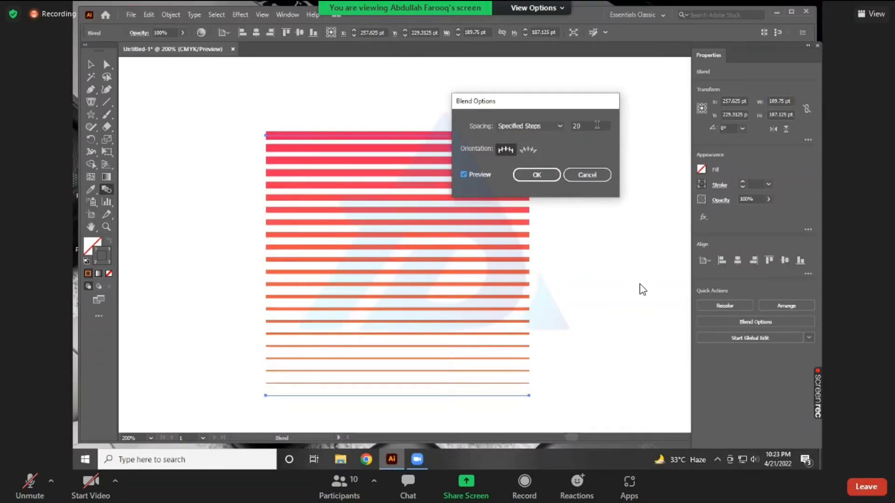
Increase the blend's Specified Steps one at a time to 38 and apply the blend options
{"action": "left_click", "coordinate": [597, 125]}
{"action": "key", "text": "Up"}
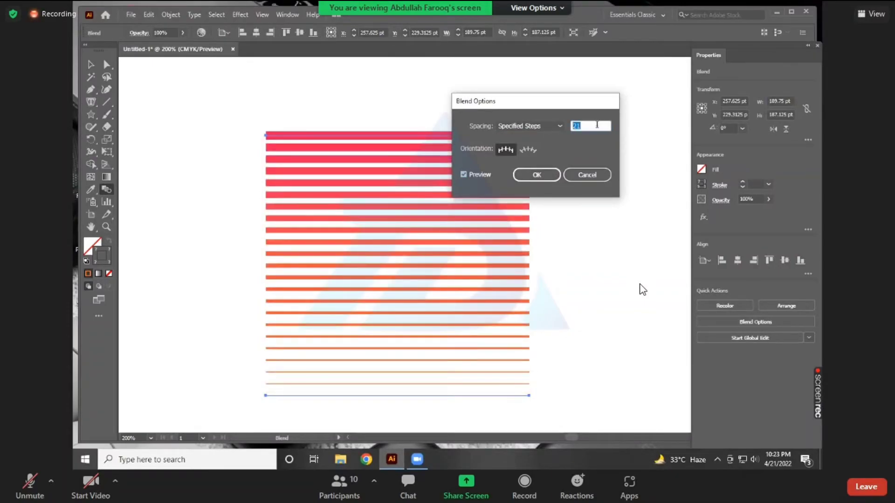
{"action": "key", "text": "Up"}
{"action": "key", "text": "Up"}
{"action": "key", "text": "Up"}
{"action": "key", "text": "Up"}
{"action": "key", "text": "Up"}
{"action": "key", "text": "Up"}
{"action": "key", "text": "Up"}
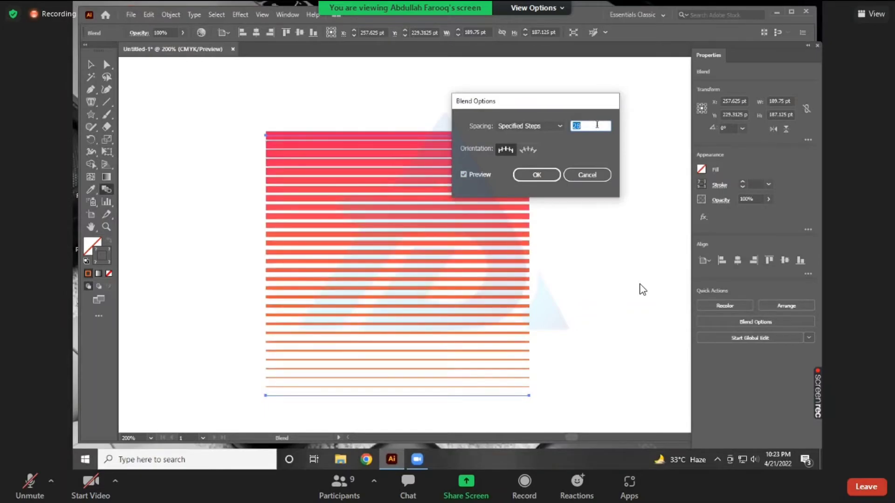
{"action": "key", "text": "Up"}
{"action": "key", "text": "Up"}
{"action": "key", "text": "Up"}
{"action": "key", "text": "Up"}
{"action": "key", "text": "Up"}
{"action": "key", "text": "Up"}
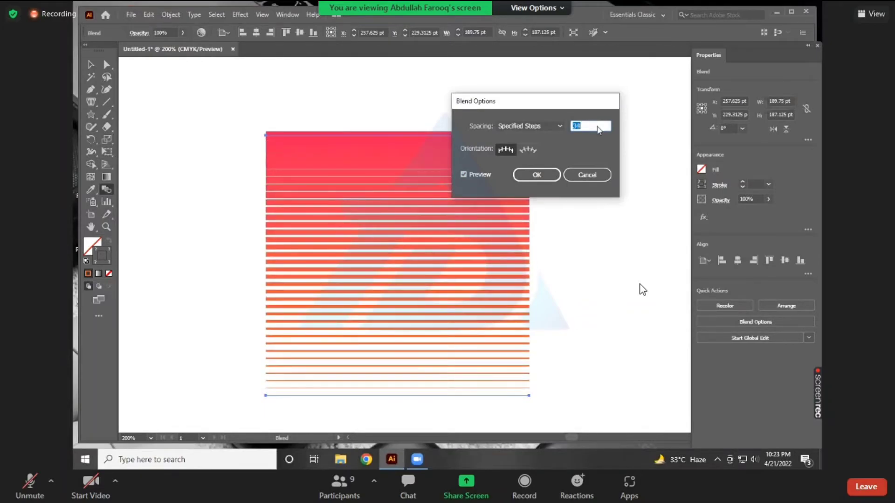
{"action": "key", "text": "Up"}
{"action": "key", "text": "Up"}
{"action": "key", "text": "Up"}
{"action": "key", "text": "Up"}
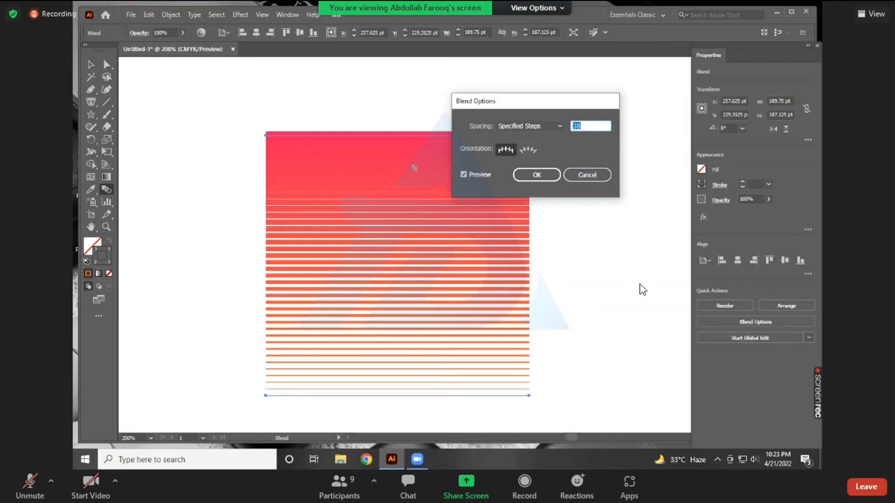
{"action": "key", "text": "Return"}
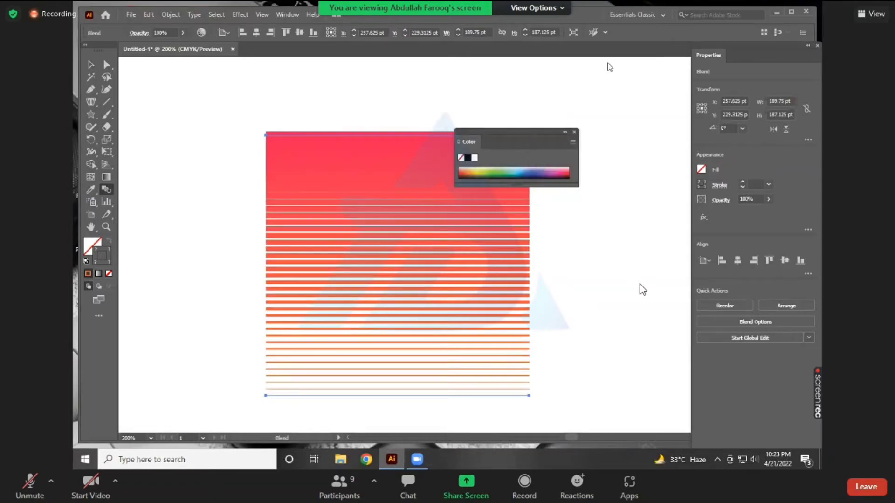
Move the Color panel off the artwork and raise the right anchor of the blend's thin line about 87 pt
{"action": "left_click_drag", "start_coordinate": [516, 133], "coordinate": [610, 40]}
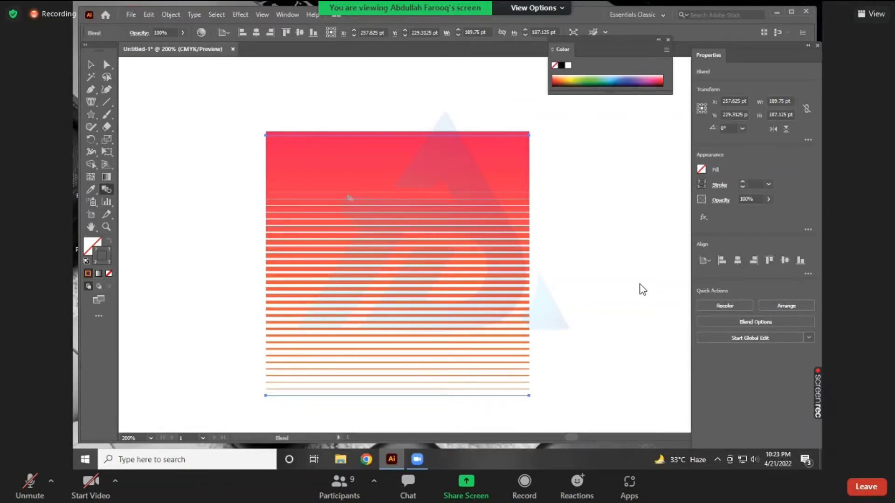
{"action": "left_click", "coordinate": [107, 64]}
{"action": "left_click", "coordinate": [529, 395]}
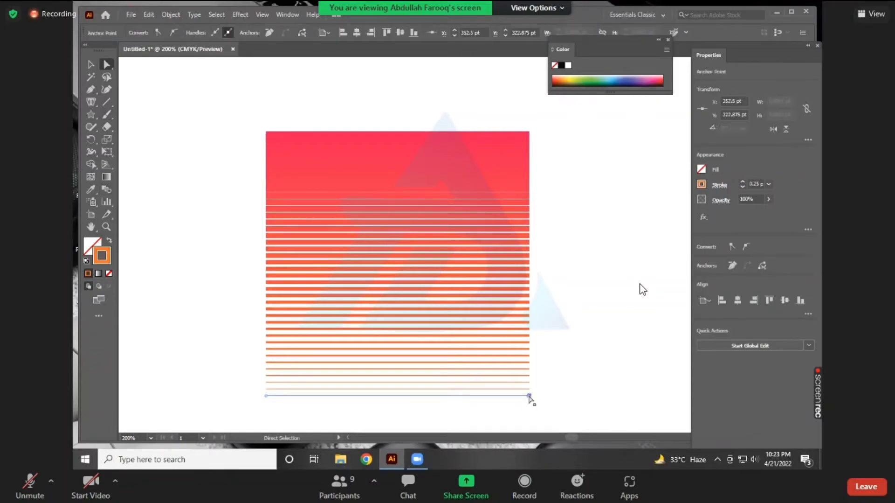
{"action": "left_click_drag", "start_coordinate": [530, 396], "coordinate": [528, 274]}
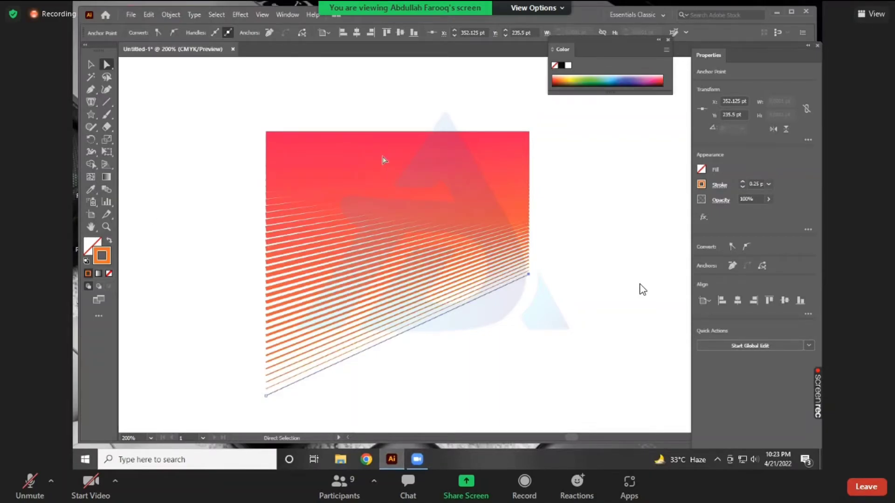
Lower the thick line's right anchor onto the thin line's right end so the blend converges there, and deselect
{"action": "scroll", "coordinate": [507, 131], "scroll_direction": "down", "scroll_amount": 1}
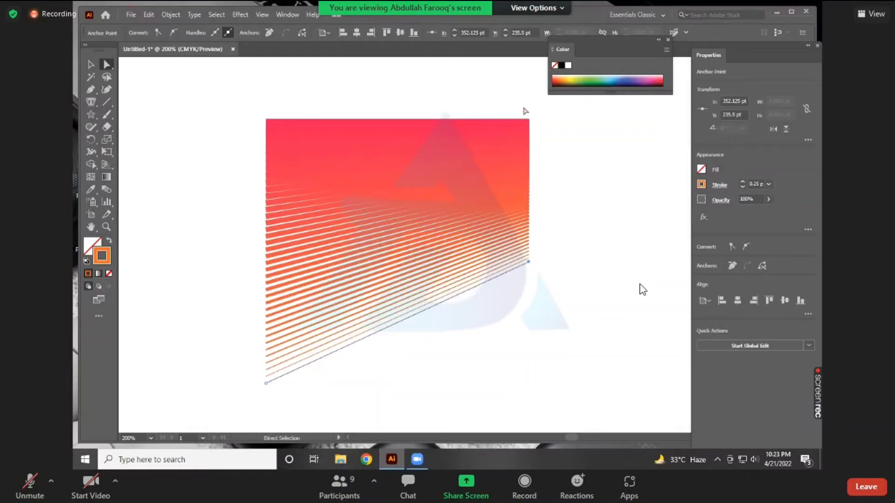
{"action": "mouse_move", "coordinate": [544, 130]}
{"action": "left_mouse_down"}
{"action": "mouse_move", "coordinate": [524, 107]}
{"action": "mouse_move", "coordinate": [529, 260]}
{"action": "left_mouse_up"}
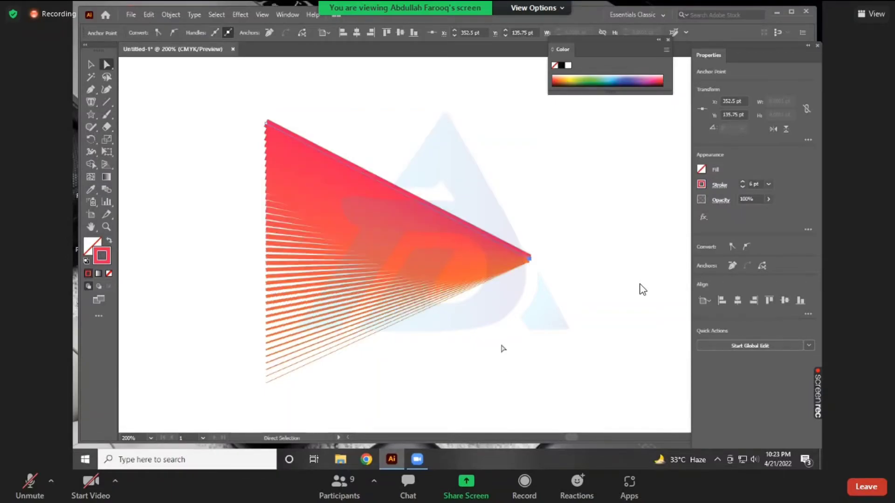
{"action": "left_click", "coordinate": [232, 150]}
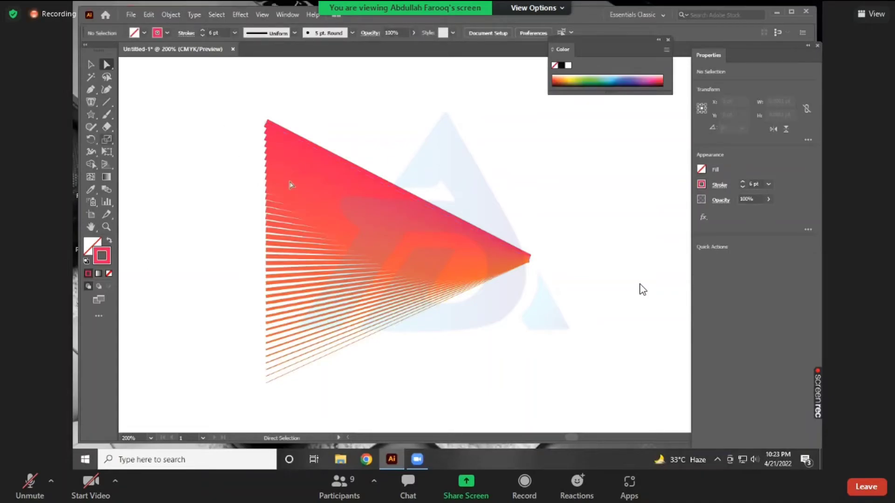
Delete the whole line blend, including its leftover anchor point, from the artboard
{"action": "key", "text": "ctrl+a"}
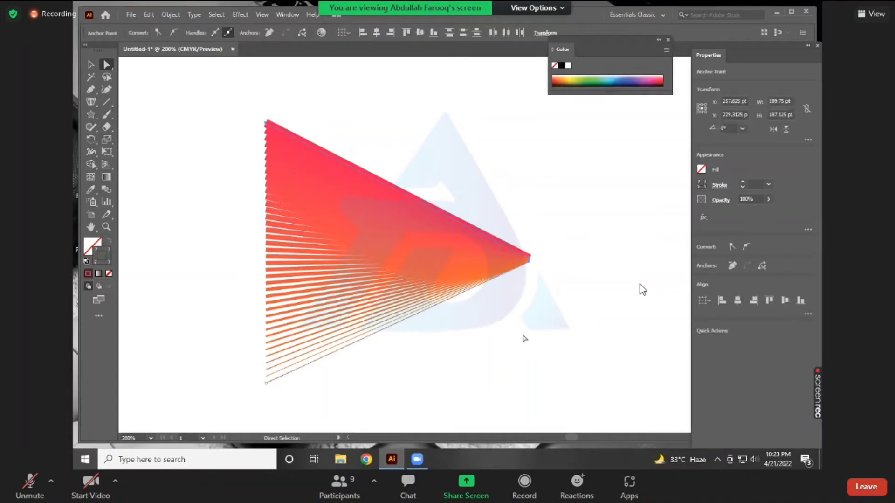
{"action": "key", "text": "Delete"}
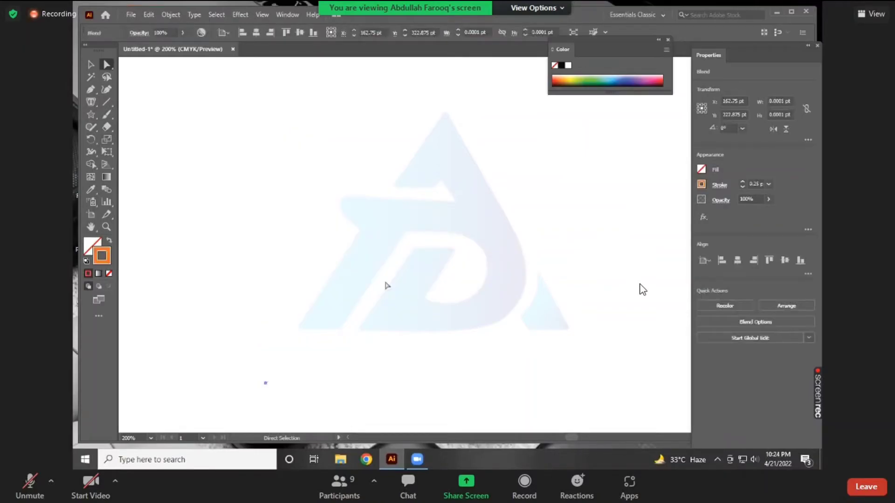
{"action": "key", "text": "Delete"}
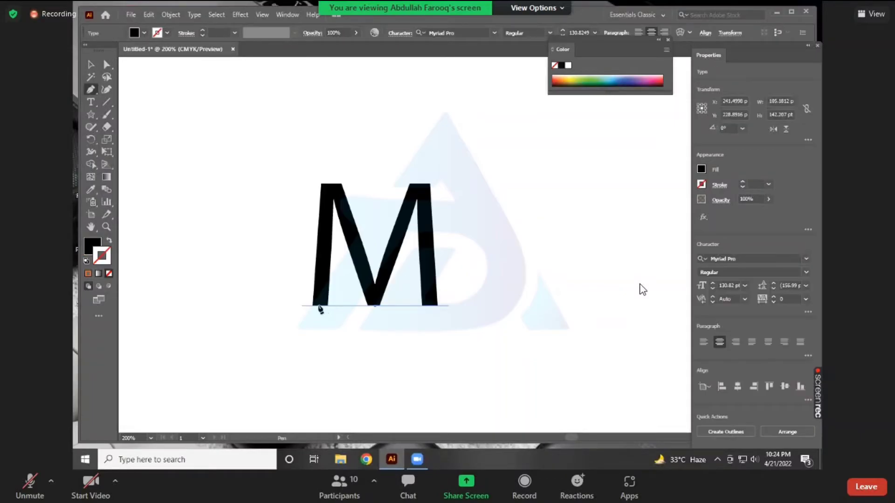
Trace the letter M's strokes with the Pen tool as an open zigzag path from its left foot to its right foot
{"action": "left_click", "coordinate": [319, 306]}
{"action": "left_click", "coordinate": [333, 188]}
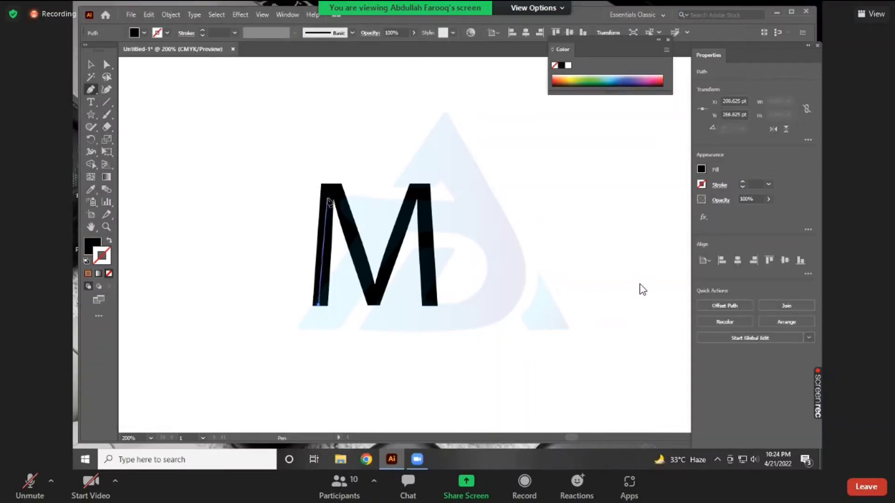
{"action": "left_click_drag", "start_coordinate": [328, 198], "coordinate": [339, 198]}
{"action": "left_click", "coordinate": [379, 304]}
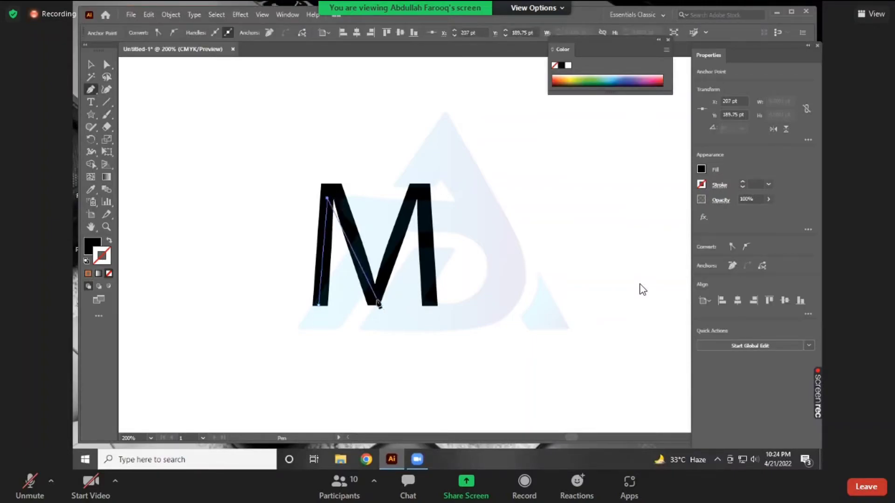
{"action": "left_click", "coordinate": [415, 195]}
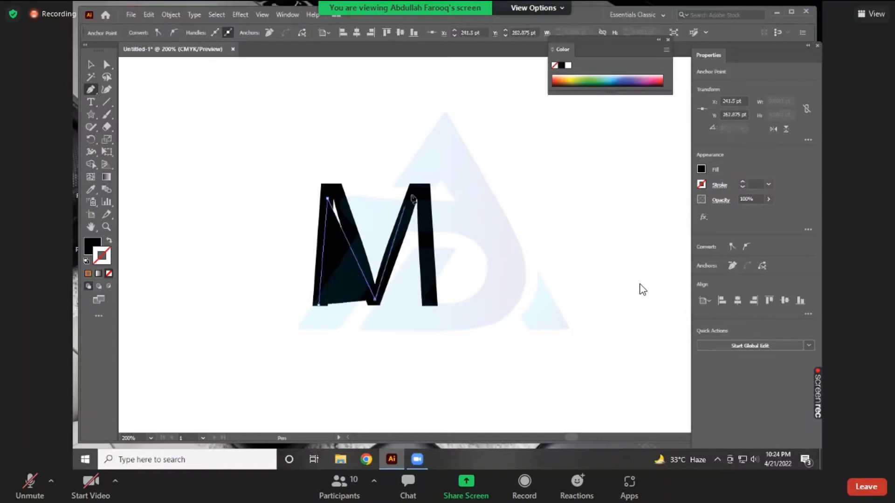
{"action": "left_click", "coordinate": [418, 189]}
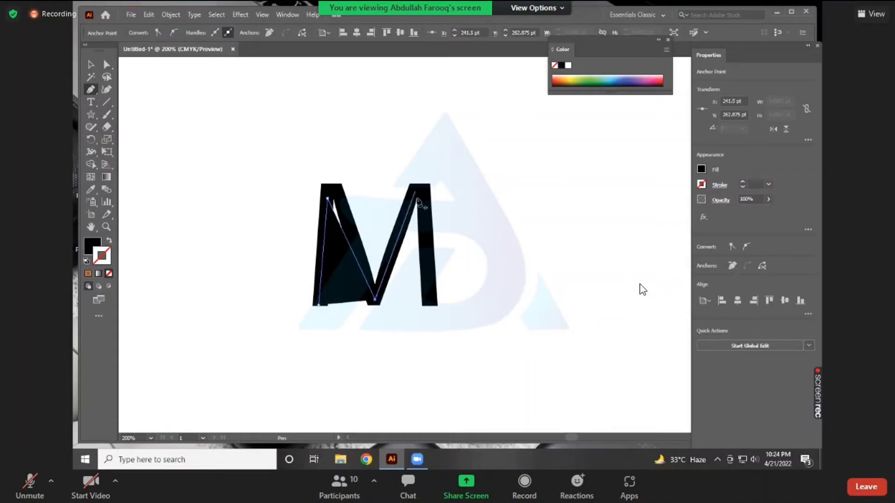
{"action": "left_click", "coordinate": [429, 301]}
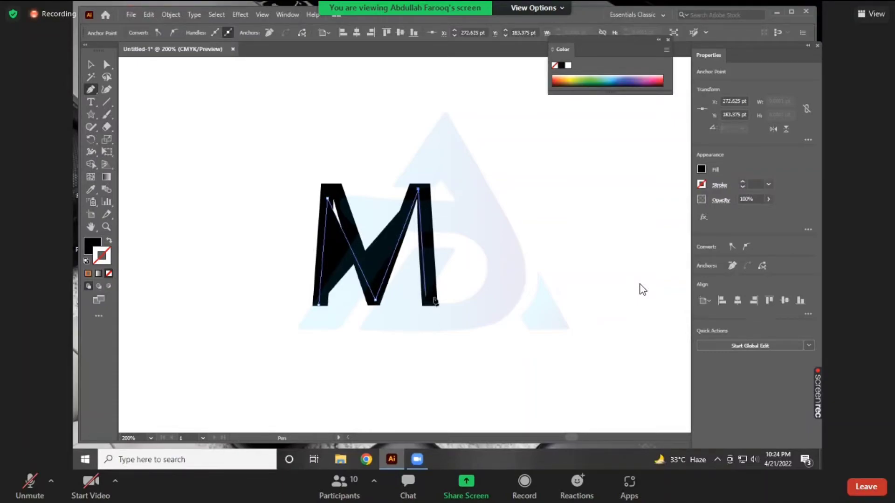
{"action": "left_click", "coordinate": [429, 302]}
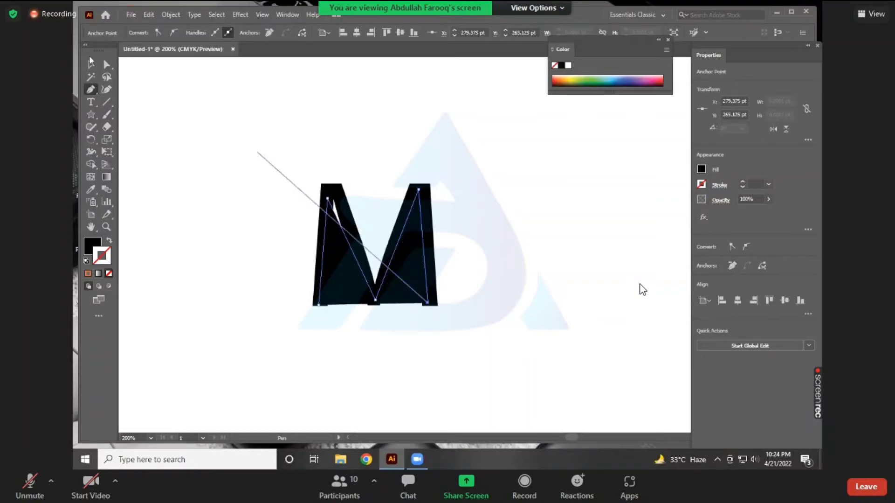
Swap the traced path's fill and stroke to give it a 1 pt black outline, and move it right of the letter
{"action": "left_click", "coordinate": [91, 65]}
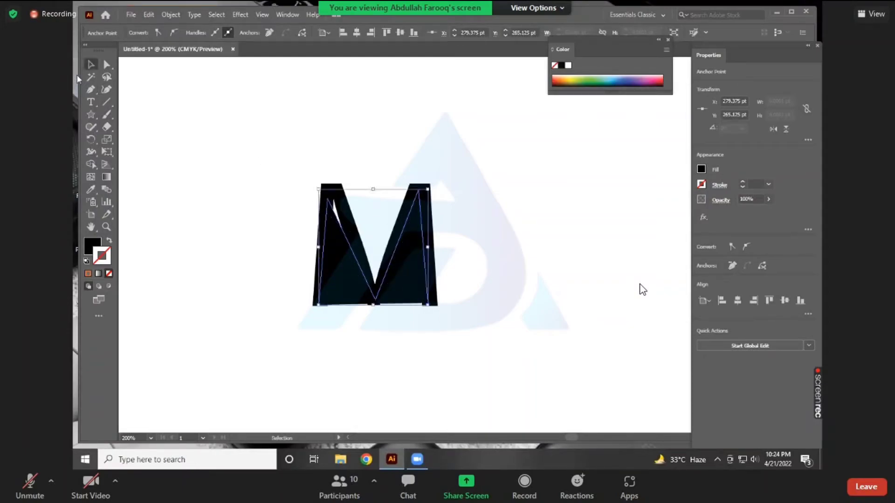
{"action": "left_click", "coordinate": [108, 241]}
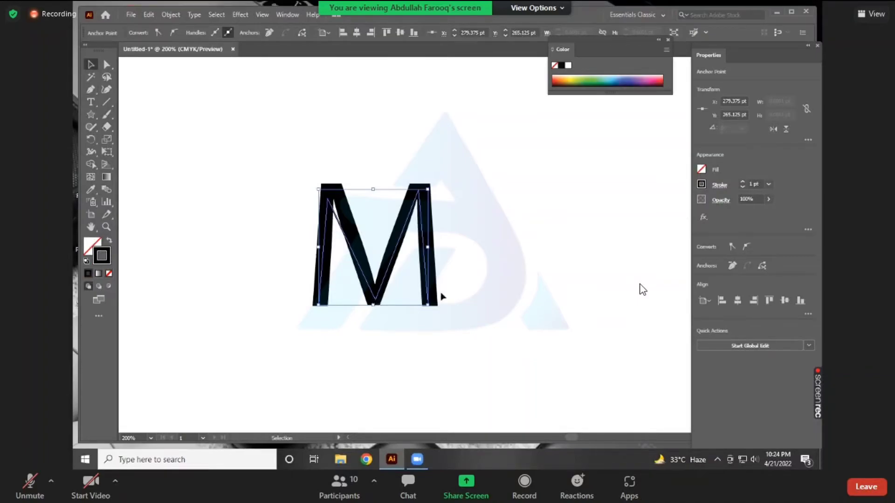
{"action": "left_click_drag", "start_coordinate": [530, 294], "coordinate": [537, 293]}
Delete the original text letter M and move the traced M about 142 pt left and 59 pt up
{"action": "left_click_drag", "start_coordinate": [259, 176], "coordinate": [426, 295]}
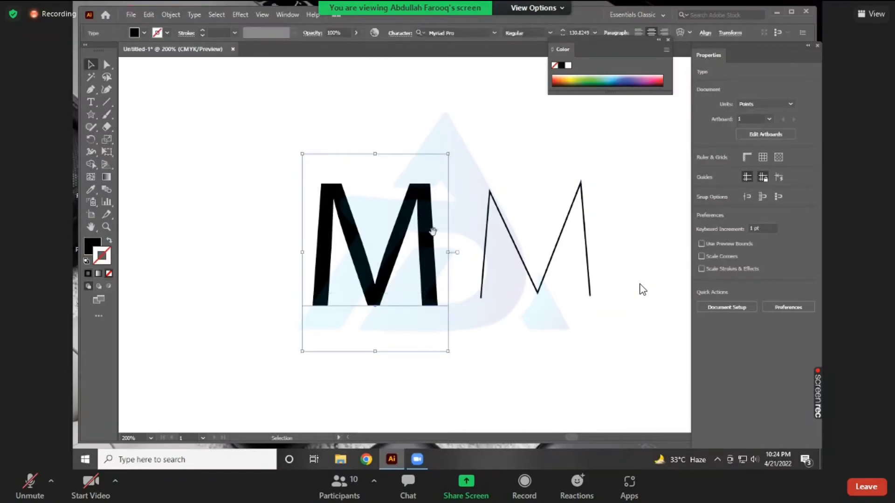
{"action": "key", "text": "Delete"}
{"action": "left_click", "coordinate": [538, 289]}
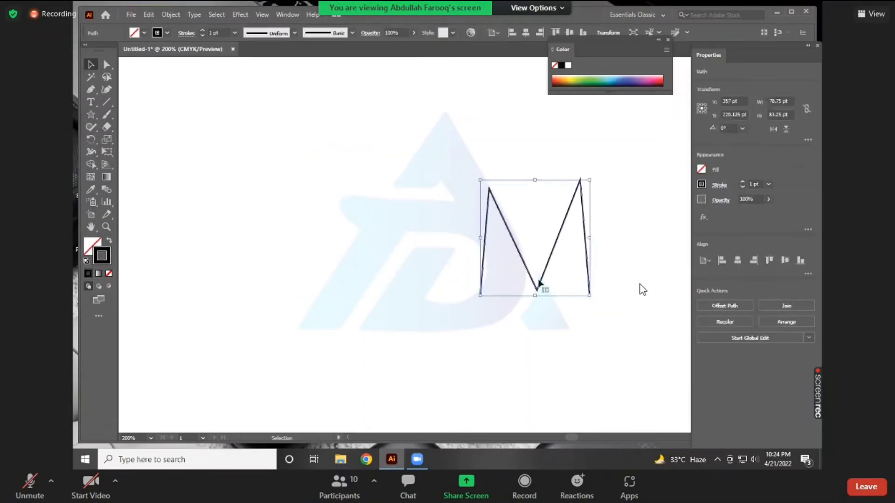
{"action": "left_click_drag", "start_coordinate": [540, 289], "coordinate": [337, 195]}
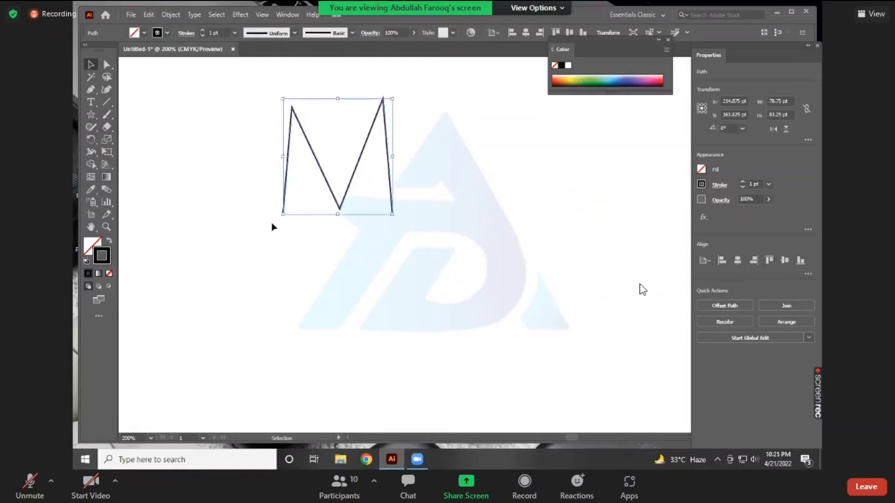
Draw a circle about 15.75 pt wide below and left of the M path, with a black fill and no stroke
{"action": "left_click", "coordinate": [144, 141]}
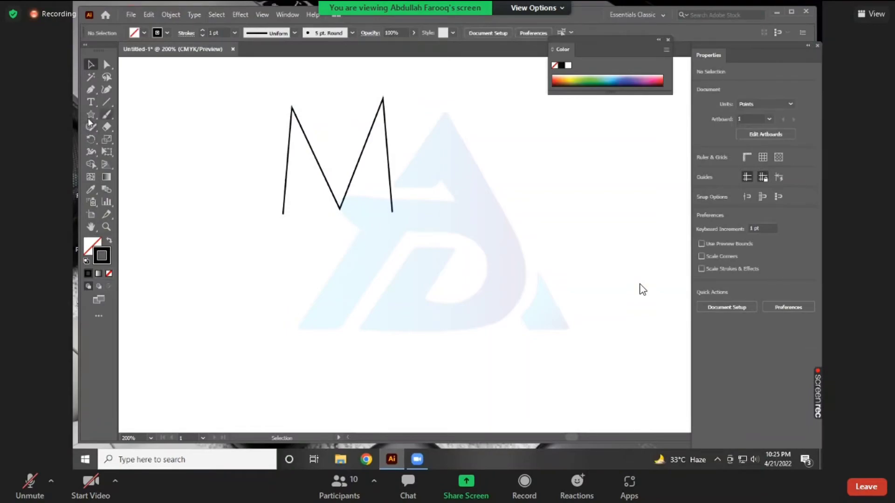
{"action": "left_click_drag", "start_coordinate": [91, 114], "coordinate": [125, 139]}
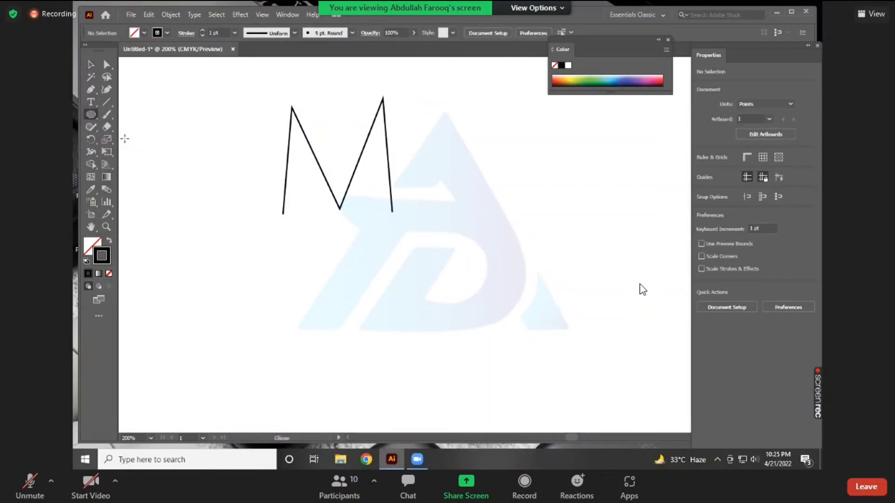
{"action": "left_click_drag", "start_coordinate": [196, 336], "coordinate": [196, 347]}
{"action": "left_click", "coordinate": [110, 242]}
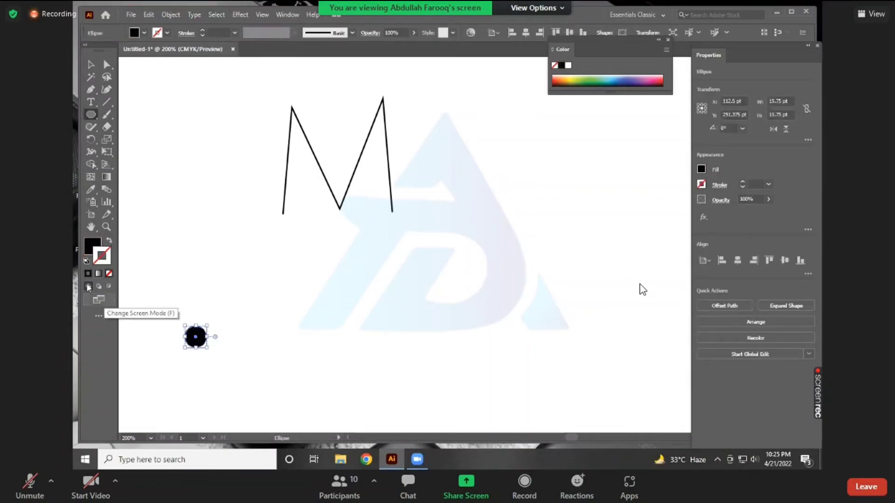
Fill the small circle with the Orange, Yellow gradient preset and leave it without a stroke
{"action": "left_click", "coordinate": [98, 273]}
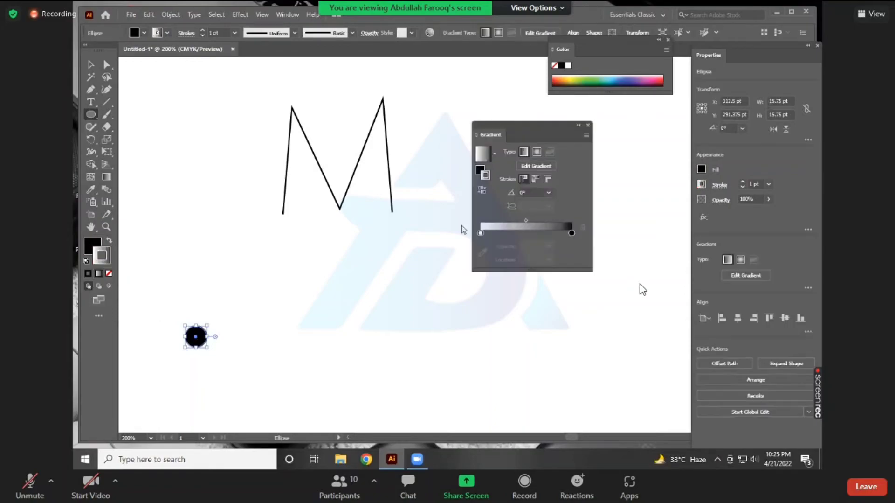
{"action": "left_click", "coordinate": [495, 154]}
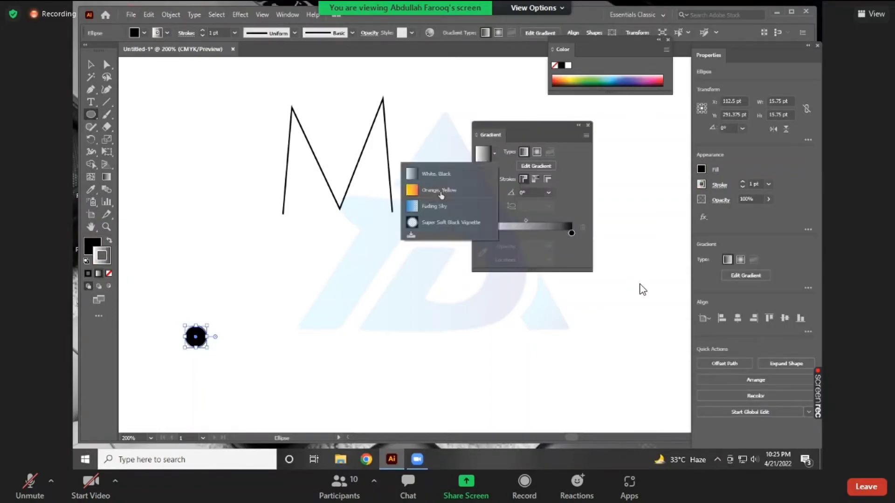
{"action": "left_click", "coordinate": [448, 189]}
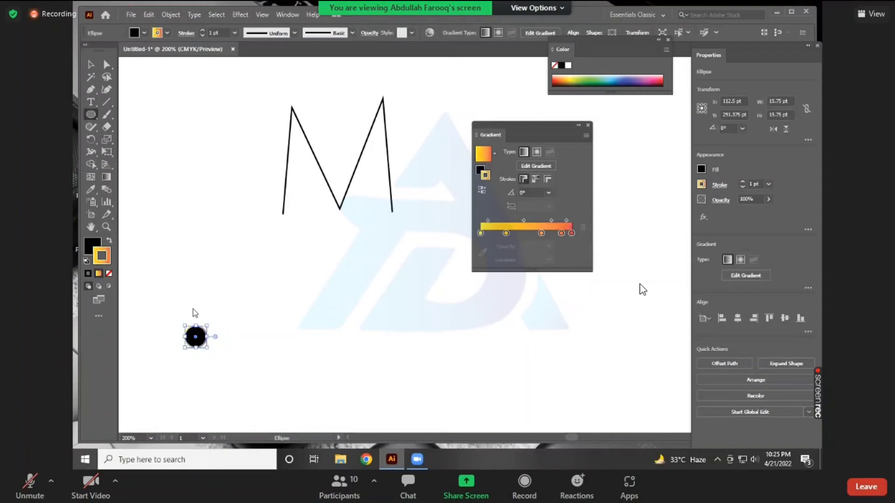
{"action": "left_click", "coordinate": [109, 241]}
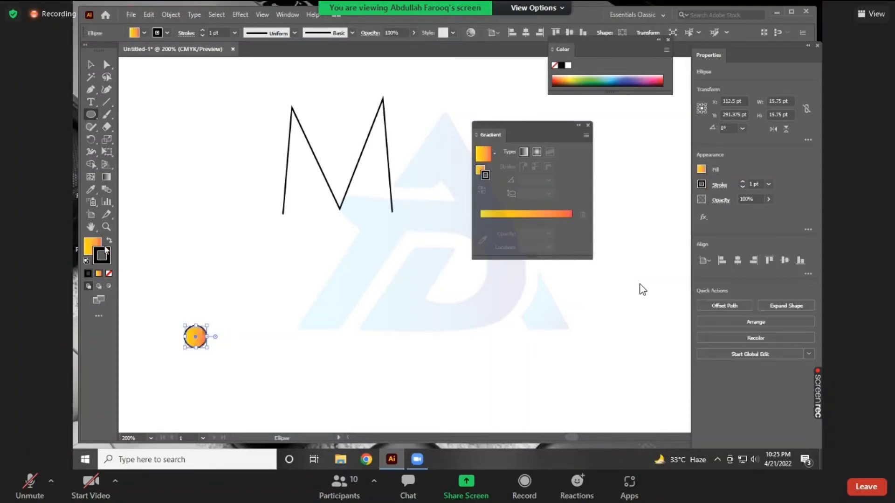
{"action": "left_click", "coordinate": [109, 274]}
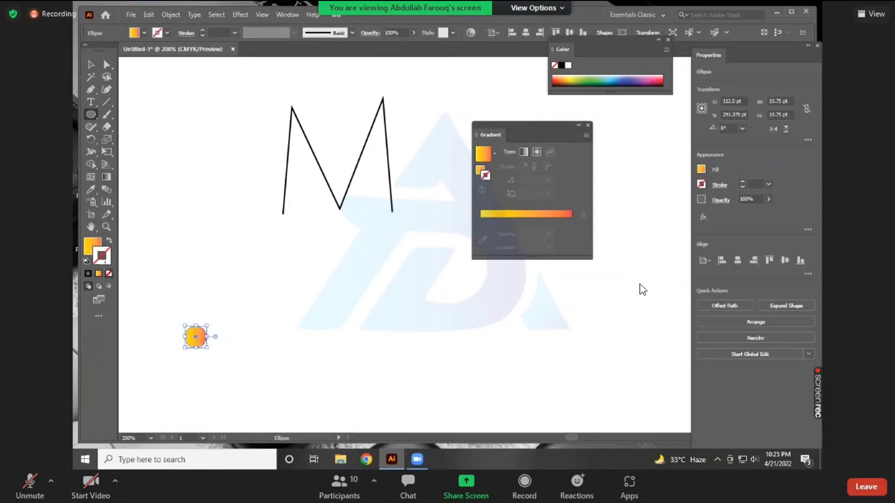
Try placing a copy of the orange circle about 228 pt right and 15 pt down, and delete that copy
{"action": "left_click", "coordinate": [90, 64]}
{"action": "left_click", "coordinate": [208, 346]}
{"action": "left_click", "coordinate": [198, 340]}
{"action": "left_click_drag", "start_coordinate": [198, 340], "coordinate": [515, 361]}
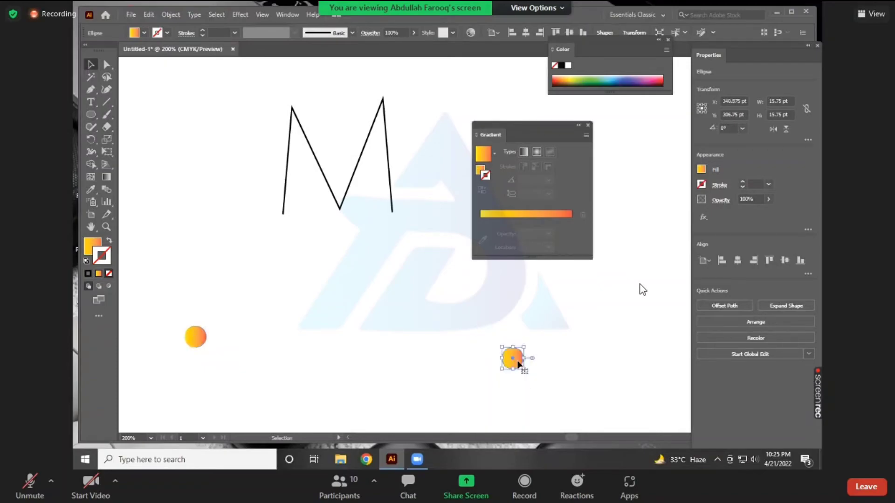
{"action": "key", "text": "Delete"}
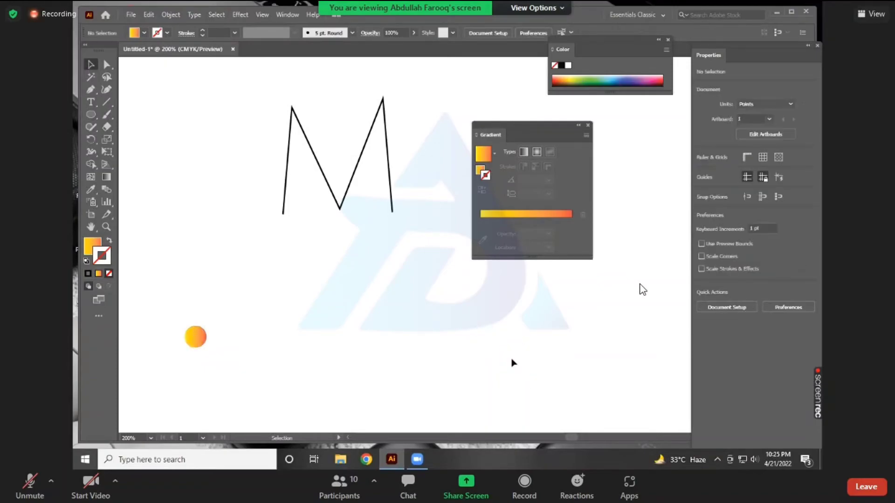
Copy the orange circle horizontally about 206 pt to the right and give the copy a Fading Sky gradient fill without stroke
{"action": "left_click", "coordinate": [203, 338]}
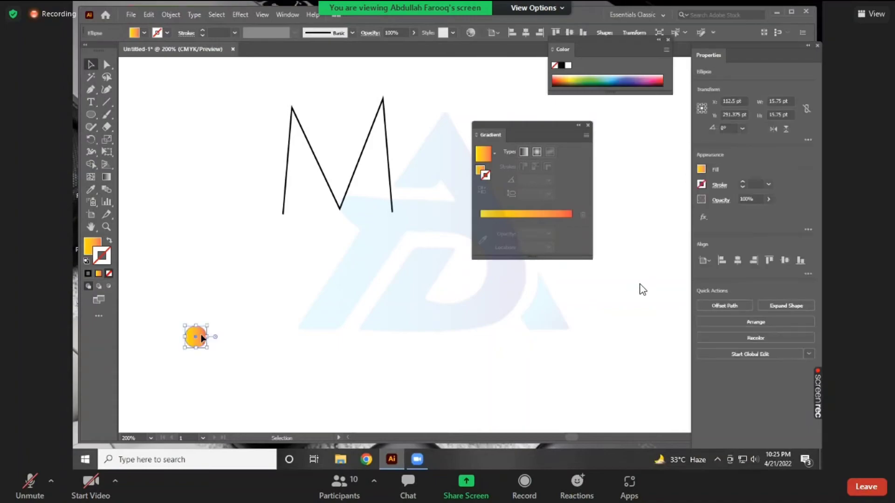
{"action": "left_click_drag", "start_coordinate": [203, 338], "coordinate": [487, 351]}
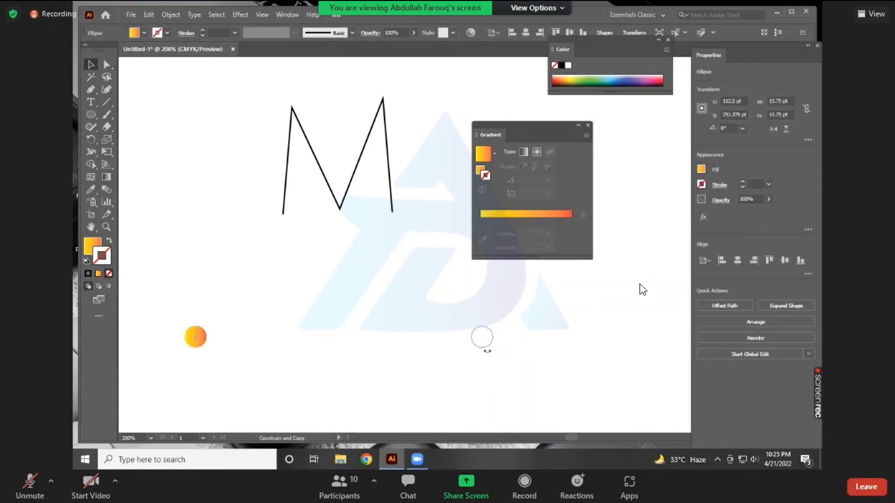
{"action": "left_click", "coordinate": [495, 153]}
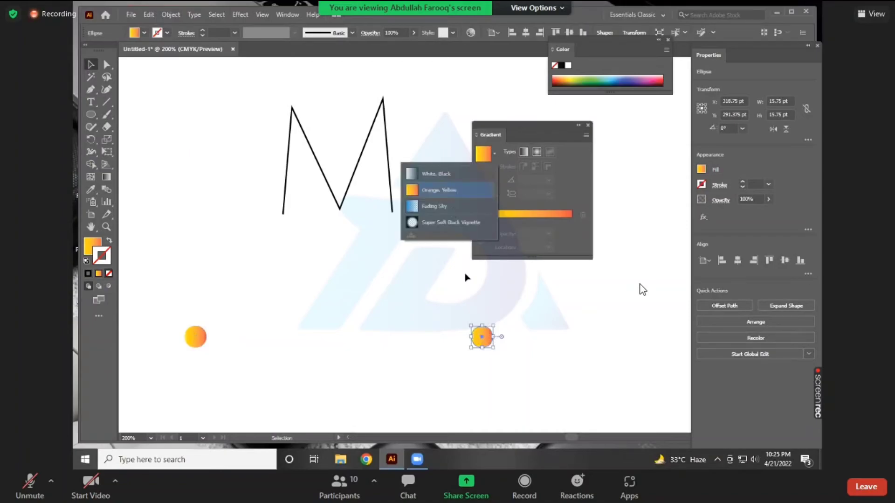
{"action": "left_click", "coordinate": [434, 206]}
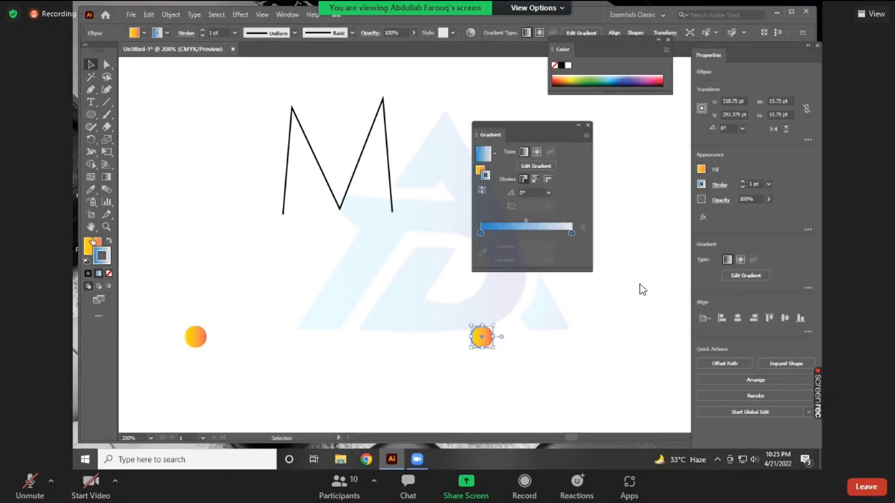
{"action": "left_click", "coordinate": [109, 240]}
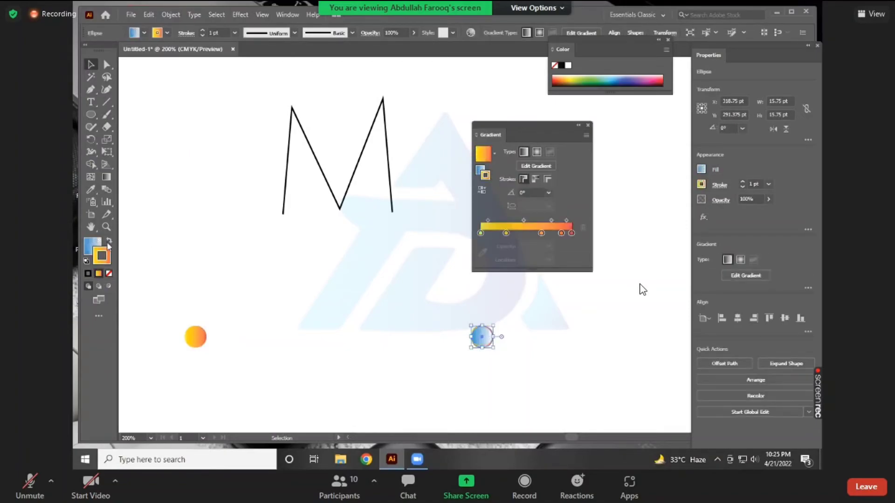
{"action": "left_click", "coordinate": [109, 273]}
Select the orange and blue circles and make a blend between them
{"action": "left_click_drag", "start_coordinate": [198, 350], "coordinate": [484, 378]}
{"action": "key", "text": "a"}
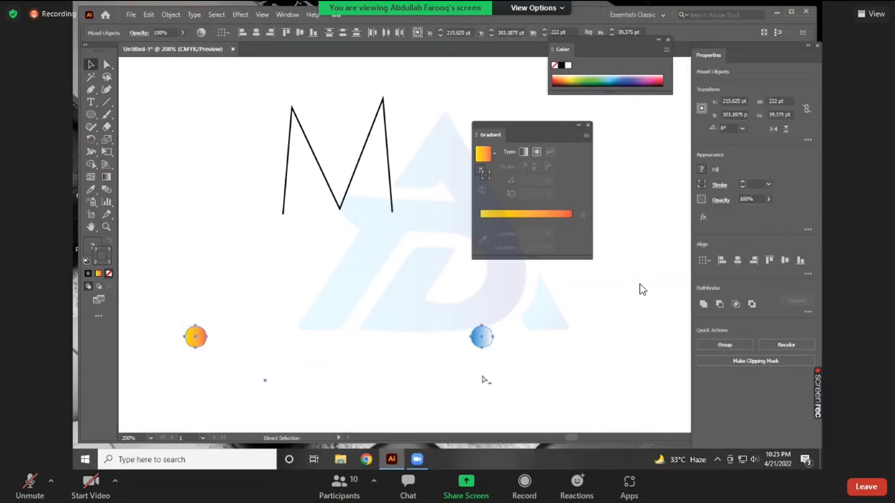
{"action": "key", "text": "ctrl+alt+b"}
{"action": "key", "text": "v"}
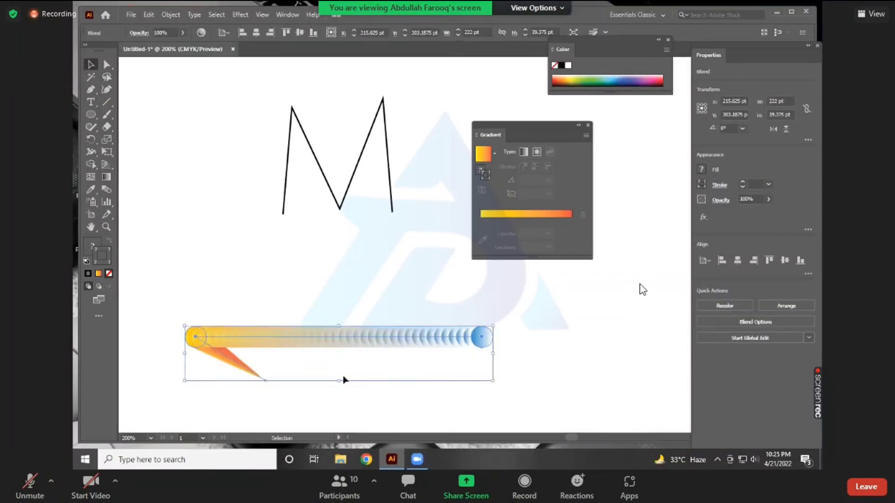
Delete the circle blend along with the stray anchor point caught in it
{"action": "left_click", "coordinate": [276, 392]}
{"action": "left_click", "coordinate": [267, 378]}
{"action": "key", "text": "Delete"}
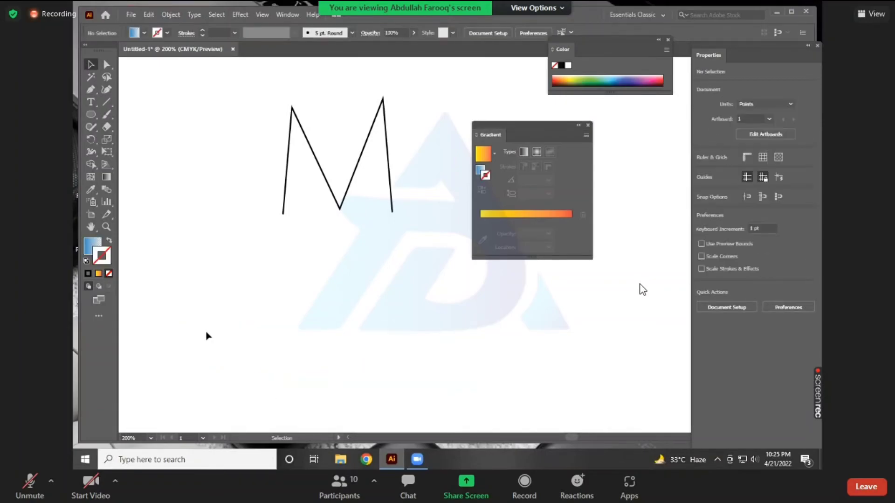
Draw a blue gradient circle about 15 pt wide below and left of the M, and copy it 198 pt horizontally right
{"action": "key", "text": "l"}
{"action": "left_click_drag", "start_coordinate": [218, 318], "coordinate": [235, 329]}
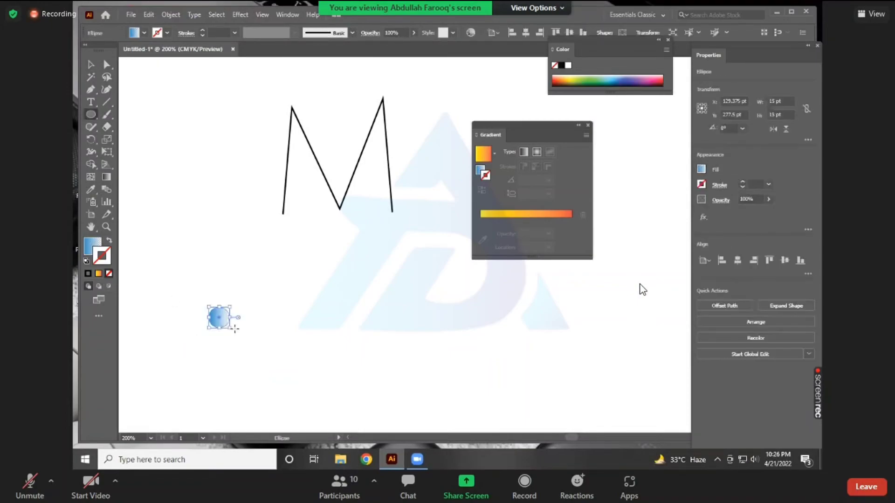
{"action": "left_click", "coordinate": [91, 65]}
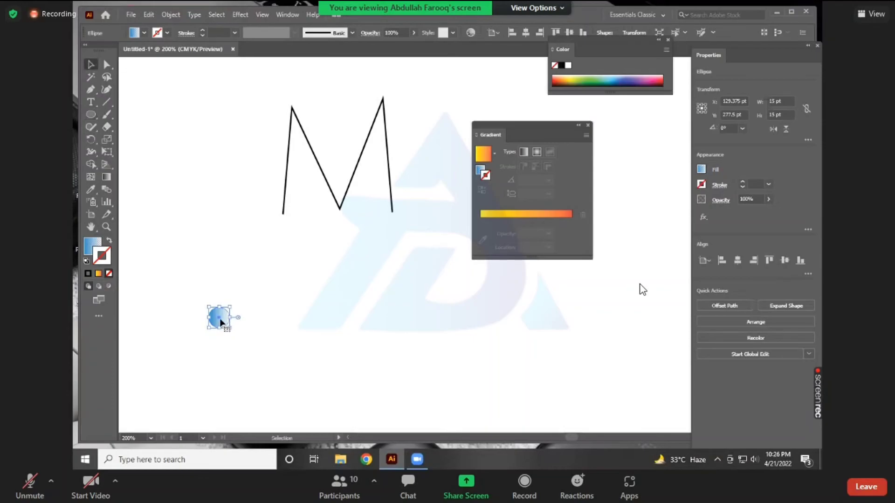
{"action": "left_click_drag", "start_coordinate": [495, 335], "coordinate": [496, 336]}
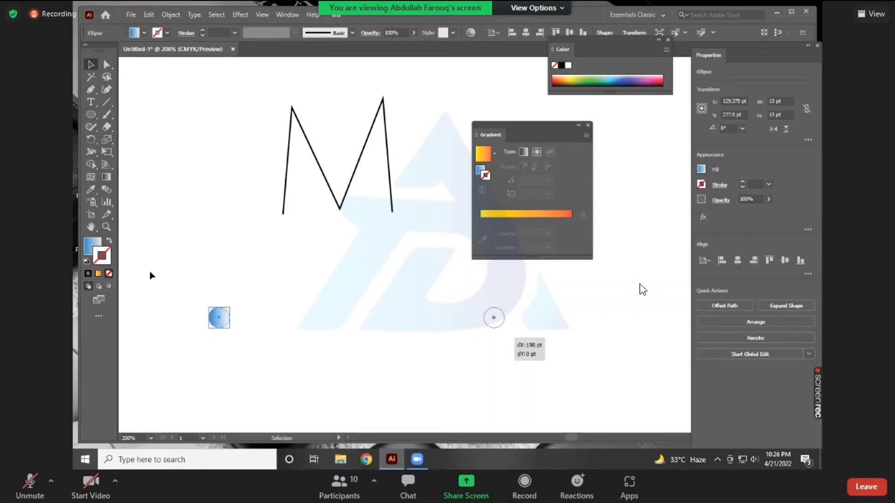
Fill the copied circle with the orange-yellow gradient and remove its stroke
{"action": "left_click", "coordinate": [98, 274]}
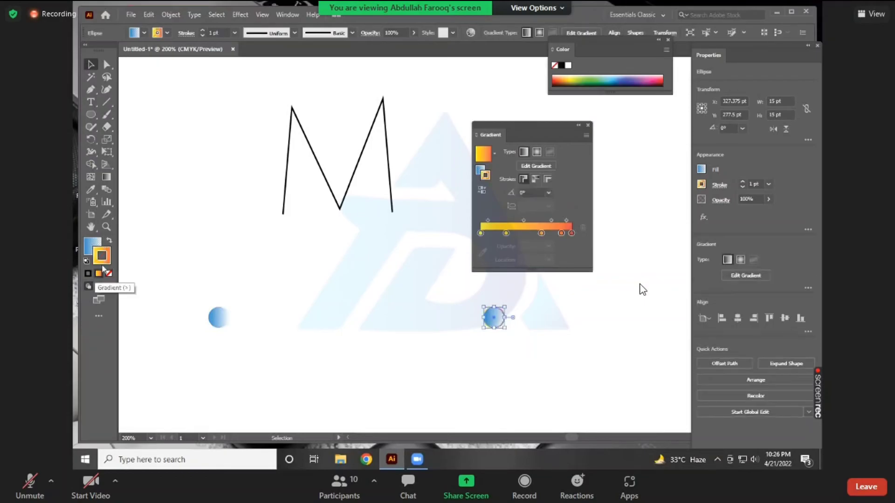
{"action": "left_click", "coordinate": [109, 240]}
{"action": "left_click", "coordinate": [112, 274]}
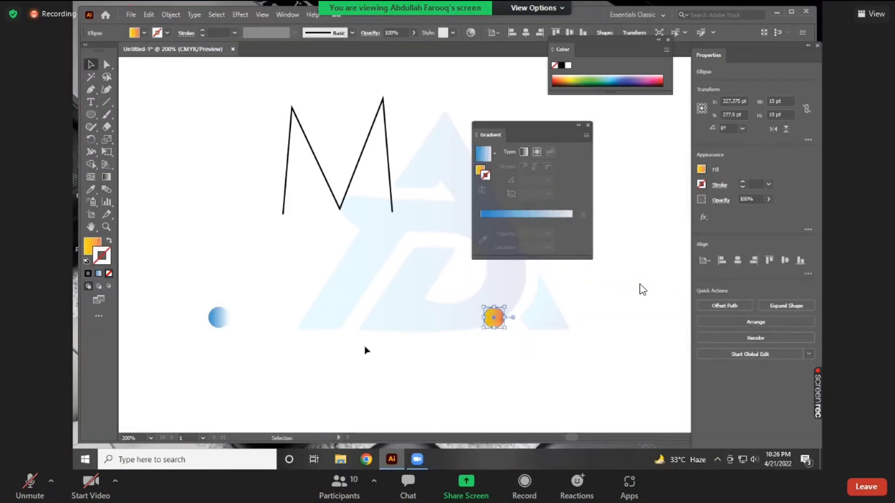
Select both new circles and blend them into a blue-to-orange bar
{"action": "left_click", "coordinate": [188, 288]}
{"action": "left_click_drag", "start_coordinate": [547, 388], "coordinate": [546, 349]}
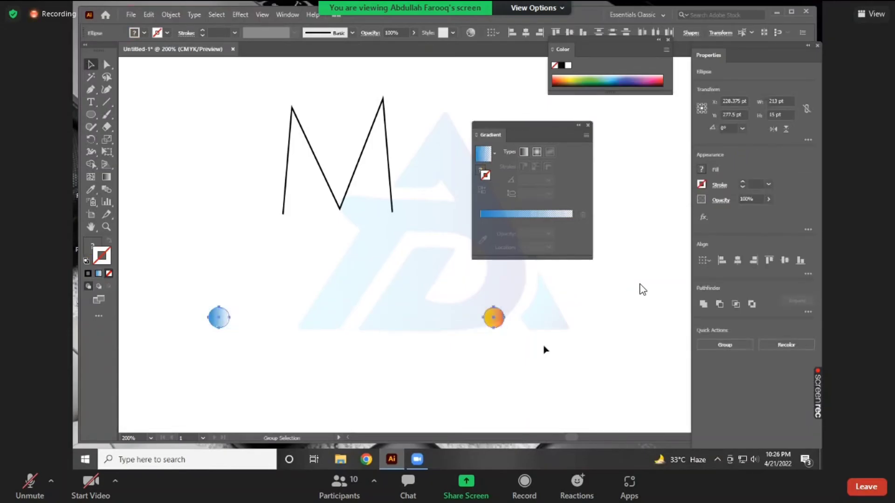
{"action": "key", "text": "ctrl+alt+b"}
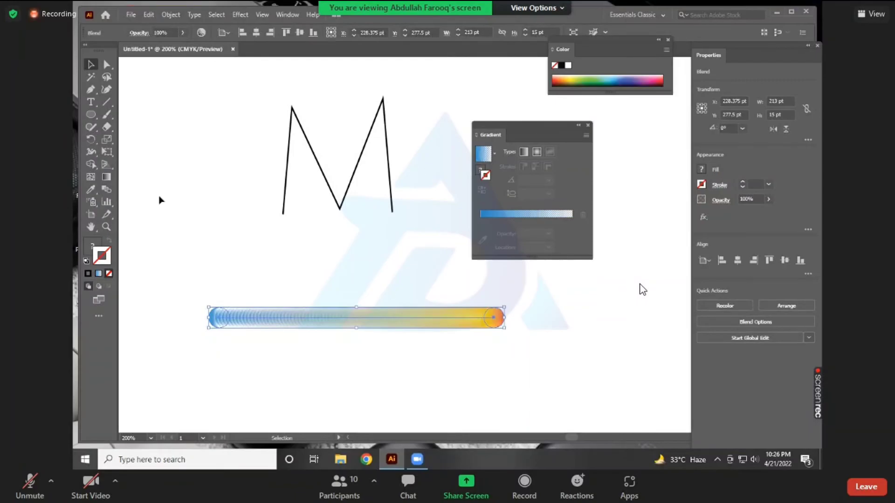
Set the circle blend's spacing to 126 Specified Steps with the preview enabled
{"action": "double_click", "coordinate": [106, 189]}
{"action": "left_click", "coordinate": [465, 174]}
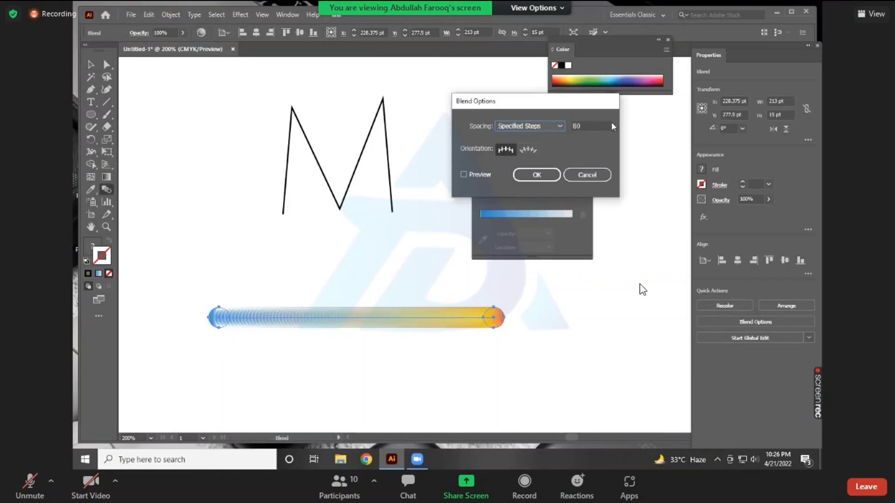
{"action": "key", "text": "Up"}
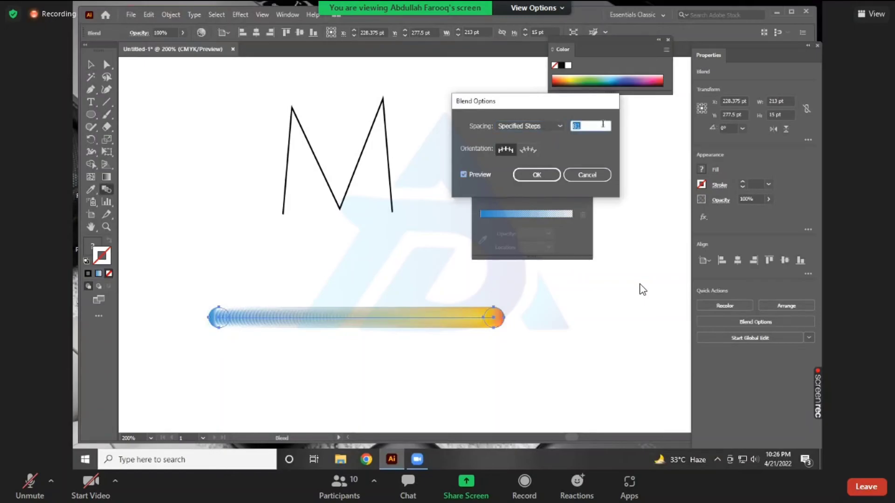
{"action": "key", "text": "Up"}
{"action": "key", "text": "Up"}
{"action": "key", "text": "Up"}
{"action": "key", "text": "Up"}
{"action": "key", "text": "Up"}
{"action": "key", "text": "Up"}
{"action": "key", "text": "Up"}
{"action": "key", "text": "Up"}
{"action": "key", "text": "Up"}
{"action": "key", "text": "Up"}
{"action": "key", "text": "Up"}
{"action": "key", "text": "Up"}
{"action": "key", "text": "Up"}
{"action": "key", "text": "Up"}
{"action": "key", "text": "Up"}
{"action": "key", "text": "Up"}
{"action": "key", "text": "Up"}
{"action": "key", "text": "Up"}
{"action": "key", "text": "Up"}
{"action": "key", "text": "Up"}
{"action": "key", "text": "Up"}
{"action": "key", "text": "Up"}
{"action": "key", "text": "Up"}
{"action": "key", "text": "Up"}
{"action": "key", "text": "Up"}
{"action": "key", "text": "Up"}
{"action": "key", "text": "Up"}
{"action": "key", "text": "Up"}
{"action": "key", "text": "Up"}
{"action": "key", "text": "Up"}
{"action": "key", "text": "Up"}
{"action": "key", "text": "Up"}
{"action": "key", "text": "Up"}
{"action": "key", "text": "Up"}
{"action": "key", "text": "Up"}
{"action": "key", "text": "Up"}
{"action": "key", "text": "Up"}
{"action": "key", "text": "Up"}
{"action": "key", "text": "Up"}
{"action": "key", "text": "Up"}
{"action": "key", "text": "Up"}
{"action": "key", "text": "Up"}
{"action": "key", "text": "Up"}
{"action": "key", "text": "Up"}
{"action": "key", "text": "Up"}
{"action": "key", "text": "Up"}
{"action": "key", "text": "Up"}
{"action": "key", "text": "Up"}
{"action": "key", "text": "Up"}
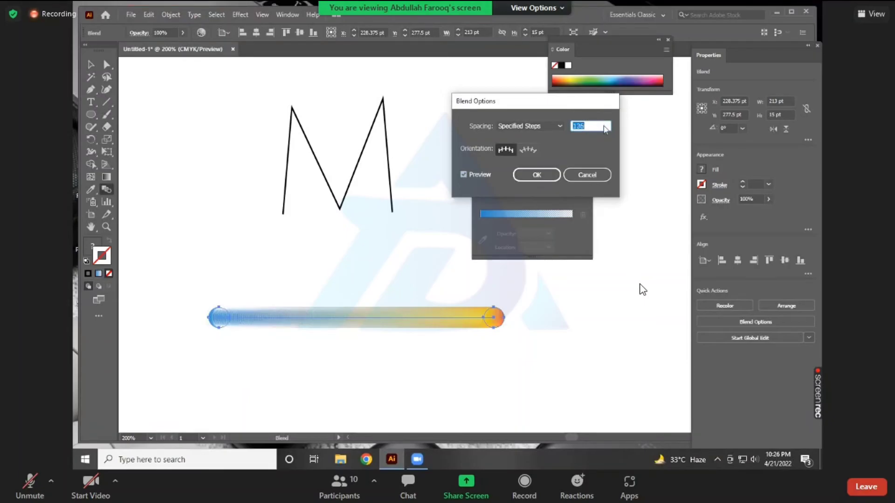
{"action": "key", "text": "Return"}
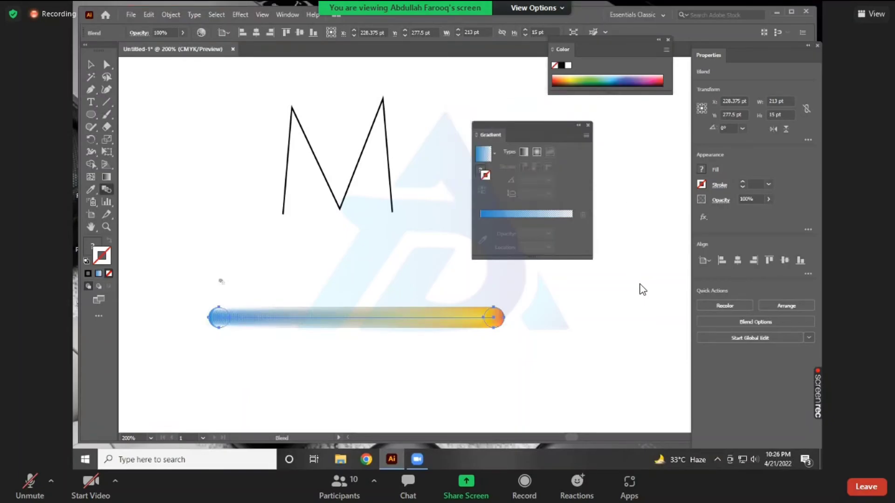
Select the M path together with the circle blend, replace the blend's spine with the M path, and deselect the result
{"action": "key", "text": "v"}
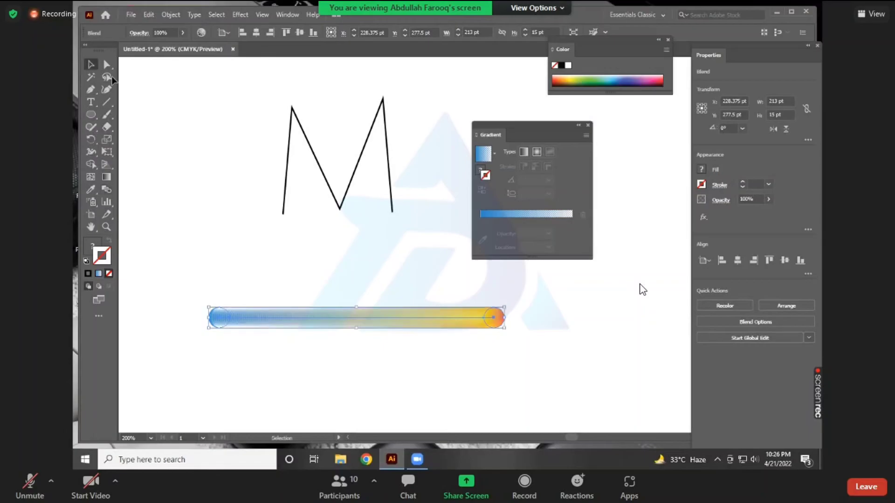
{"action": "left_click_drag", "start_coordinate": [420, 244], "coordinate": [366, 275]}
{"action": "left_click_drag", "start_coordinate": [418, 336], "coordinate": [418, 336]}
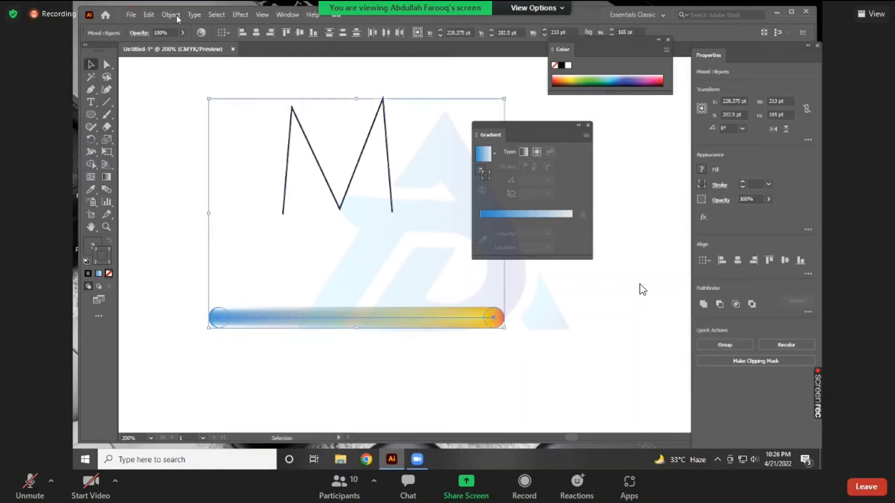
{"action": "left_click", "coordinate": [173, 14]}
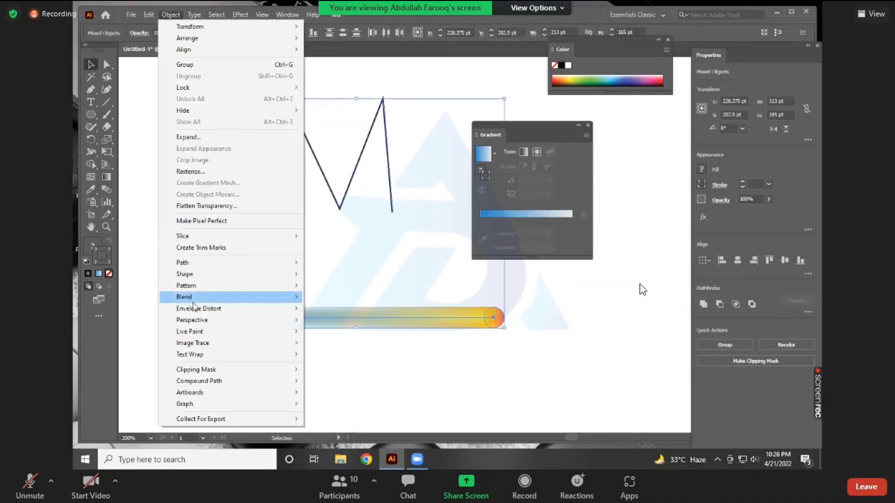
{"action": "mouse_move", "coordinate": [194, 299]}
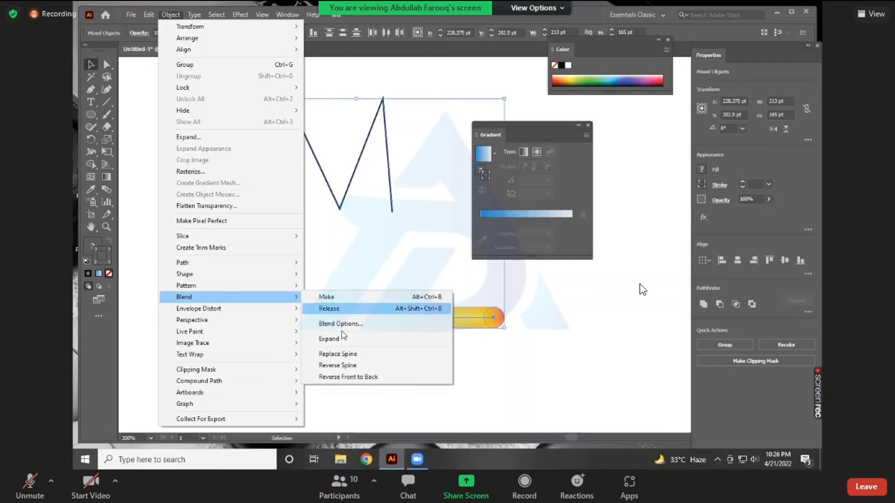
{"action": "mouse_move", "coordinate": [297, 332]}
{"action": "left_click", "coordinate": [349, 356]}
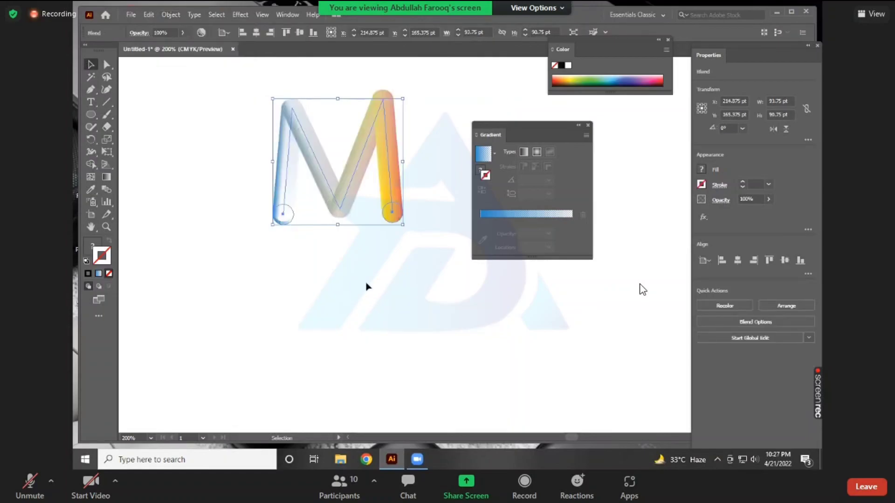
{"action": "left_click", "coordinate": [313, 305]}
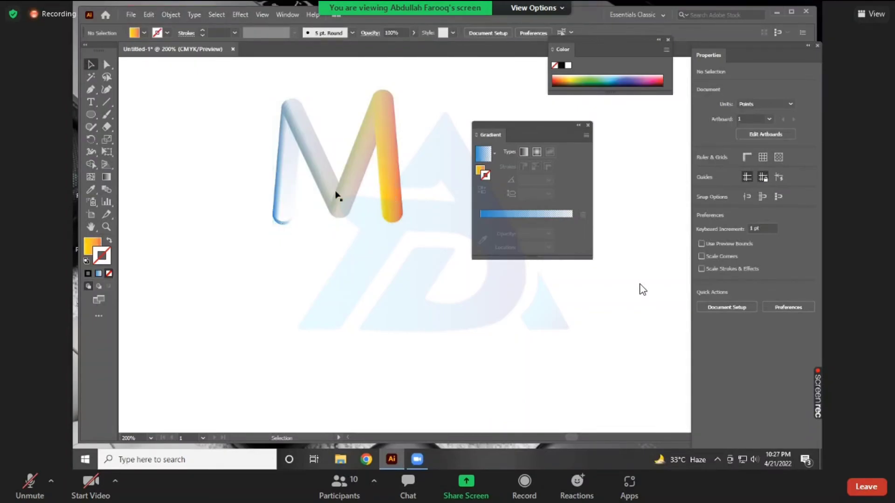
Select the M-shaped blend, open the Roughen distortion effect for it, and move the dialog clear of the artwork
{"action": "left_click", "coordinate": [371, 194]}
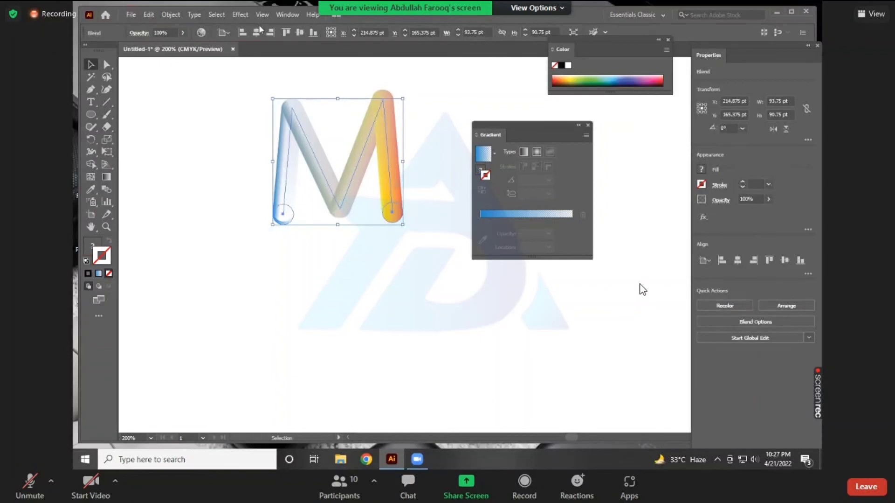
{"action": "left_click", "coordinate": [240, 15]}
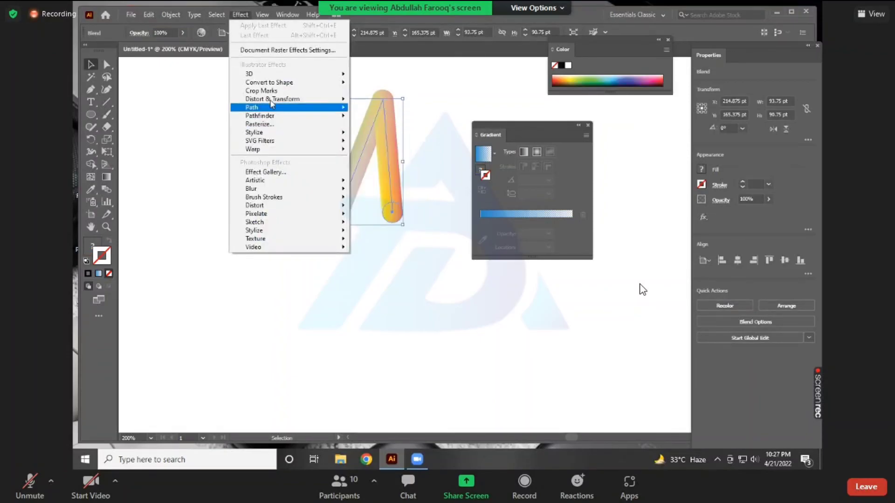
{"action": "mouse_move", "coordinate": [280, 100]}
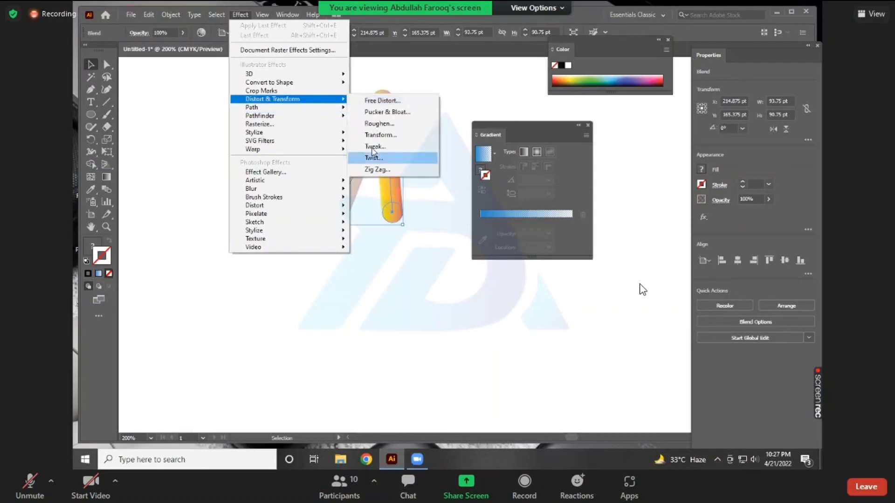
{"action": "left_click", "coordinate": [379, 124]}
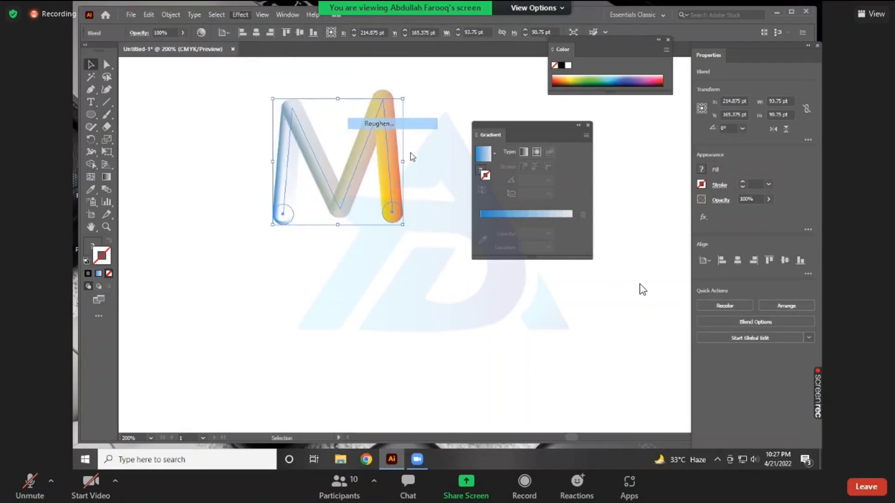
{"action": "left_click_drag", "start_coordinate": [440, 152], "coordinate": [415, 250]}
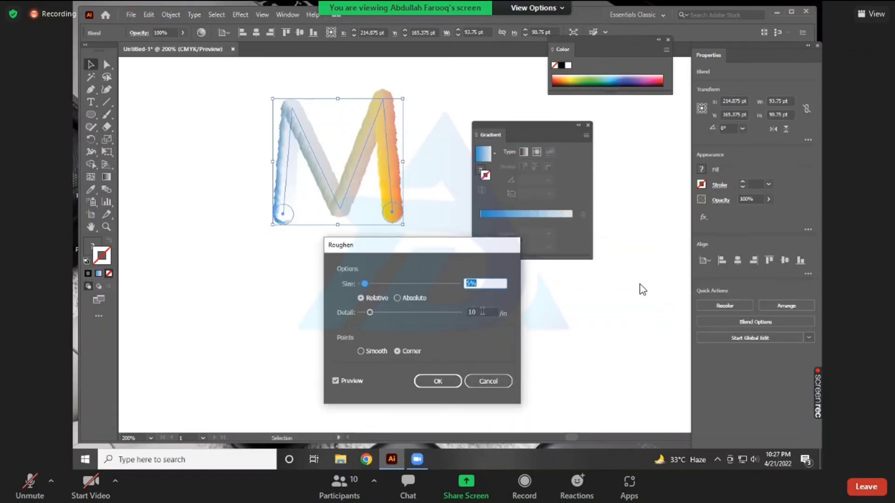
Raise the Roughen detail to 31 per inch and set the points to Smooth
{"action": "left_click", "coordinate": [482, 311]}
{"action": "key", "text": "Down"}
{"action": "key", "text": "Down"}
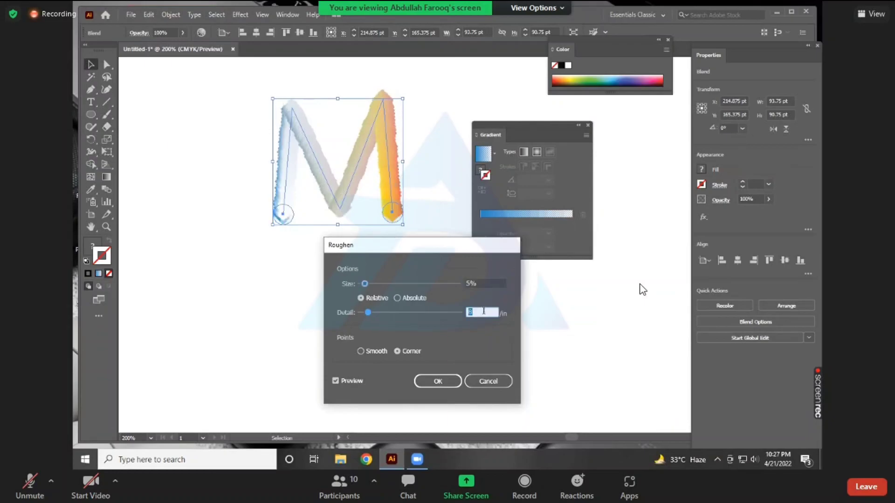
{"action": "key", "text": "Up"}
{"action": "key", "text": "Up"}
{"action": "key", "text": "Up"}
{"action": "key", "text": "Up"}
{"action": "key", "text": "Up"}
{"action": "key", "text": "Up"}
{"action": "key", "text": "Up"}
{"action": "key", "text": "Up"}
{"action": "key", "text": "Up"}
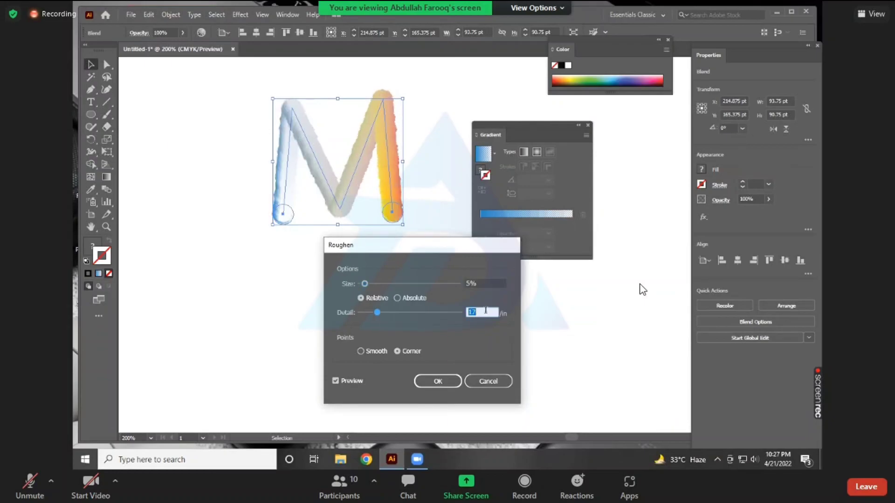
{"action": "key", "text": "Up"}
{"action": "key", "text": "Up"}
{"action": "key", "text": "Up"}
{"action": "key", "text": "Up"}
{"action": "key", "text": "Up"}
{"action": "key", "text": "Up"}
{"action": "key", "text": "Up"}
{"action": "key", "text": "Up"}
{"action": "key", "text": "Up"}
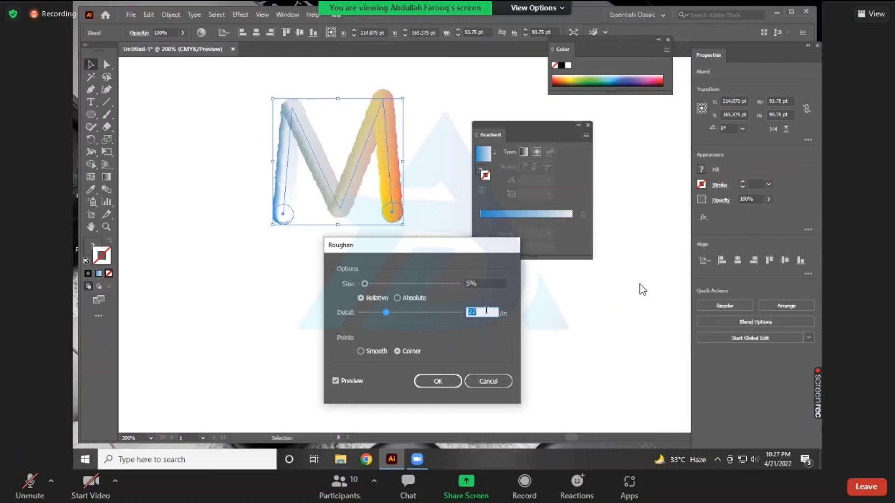
{"action": "key", "text": "Up"}
{"action": "key", "text": "Up"}
{"action": "key", "text": "Up"}
{"action": "key", "text": "Up"}
{"action": "left_click", "coordinate": [361, 351]}
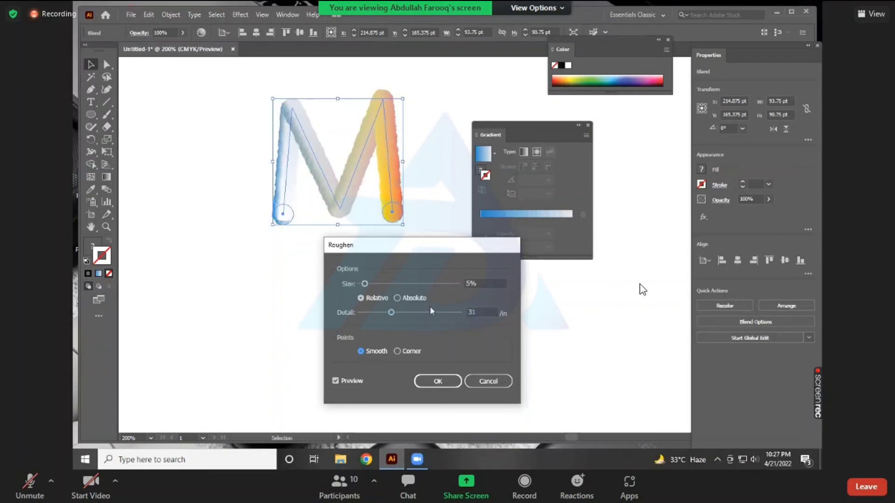
Increase the relative Roughen size to 26%
{"action": "left_click", "coordinate": [483, 283]}
{"action": "key", "text": "Up"}
{"action": "key", "text": "Up"}
{"action": "key", "text": "Up"}
{"action": "key", "text": "Up"}
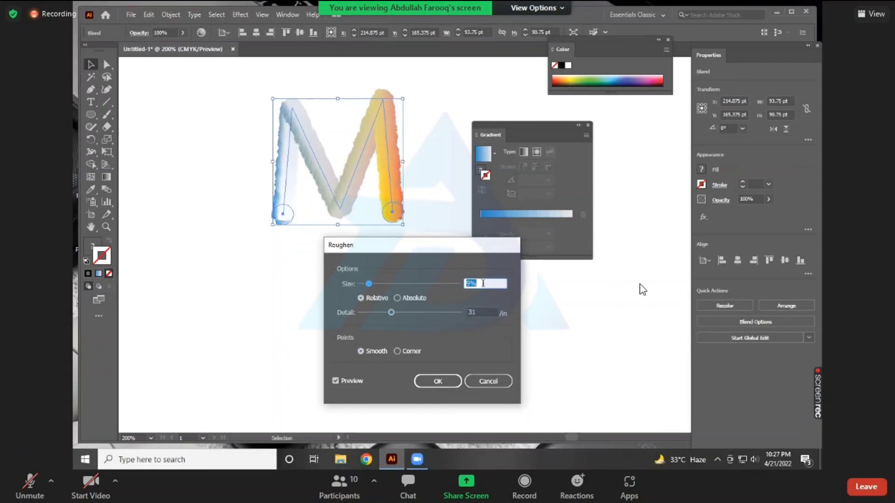
{"action": "key", "text": "Up"}
{"action": "key", "text": "shift+Up"}
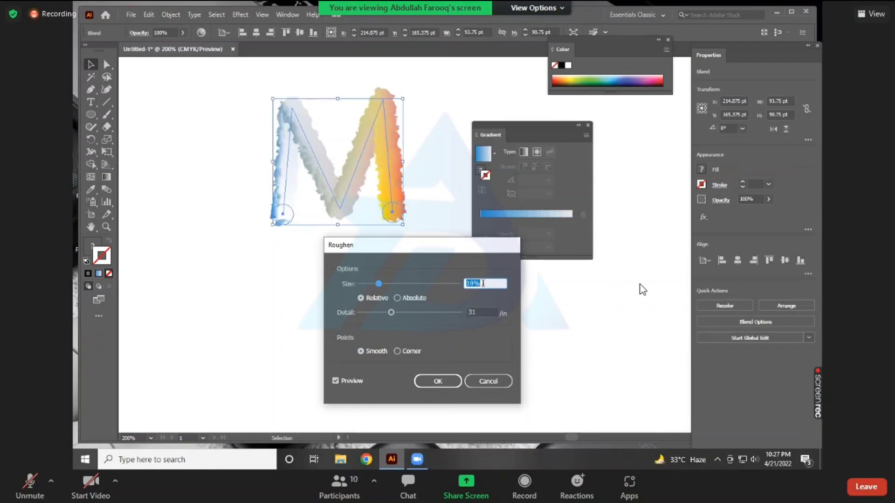
{"action": "key", "text": "Up"}
{"action": "key", "text": "Up"}
{"action": "key", "text": "Up"}
{"action": "key", "text": "Up"}
{"action": "key", "text": "Up"}
{"action": "key", "text": "Up"}
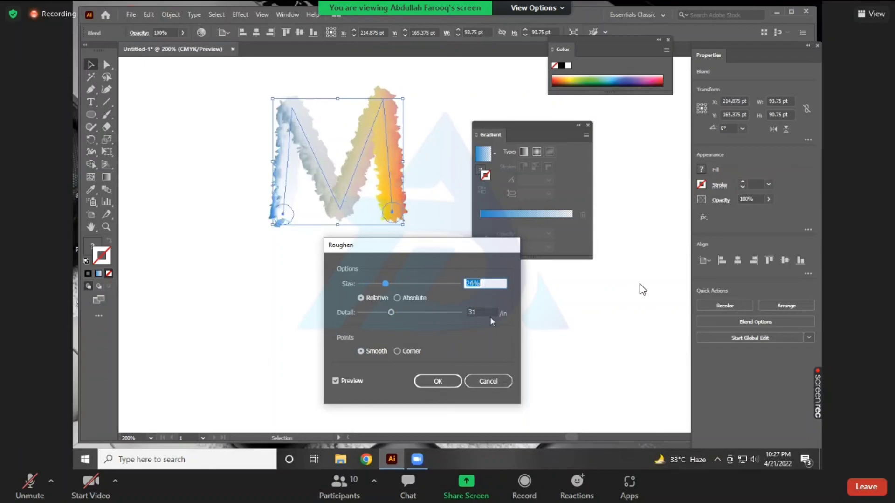
Set the Roughen detail to 39 per inch and apply the effect to the M blend
{"action": "left_click", "coordinate": [490, 312]}
{"action": "key", "text": "Up"}
{"action": "key", "text": "Up"}
{"action": "key", "text": "Up"}
{"action": "key", "text": "Up"}
{"action": "key", "text": "Up"}
{"action": "key", "text": "Up"}
{"action": "key", "text": "Up"}
{"action": "key", "text": "Up"}
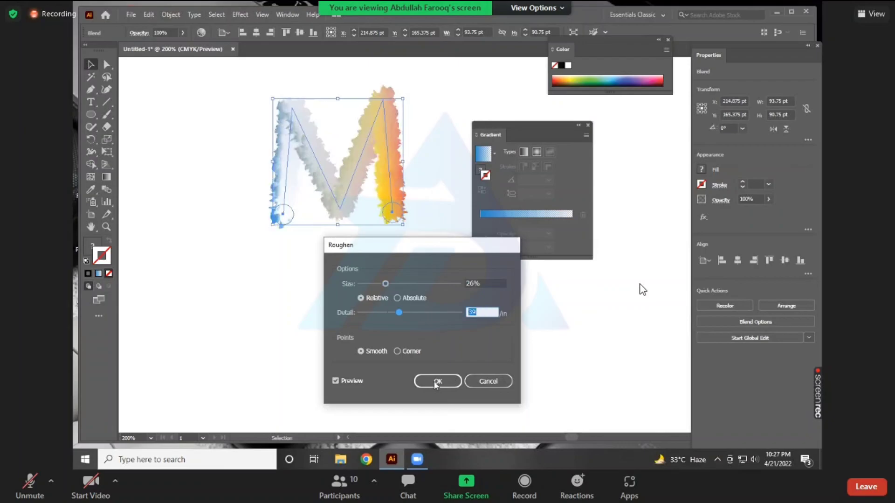
{"action": "left_click", "coordinate": [435, 382]}
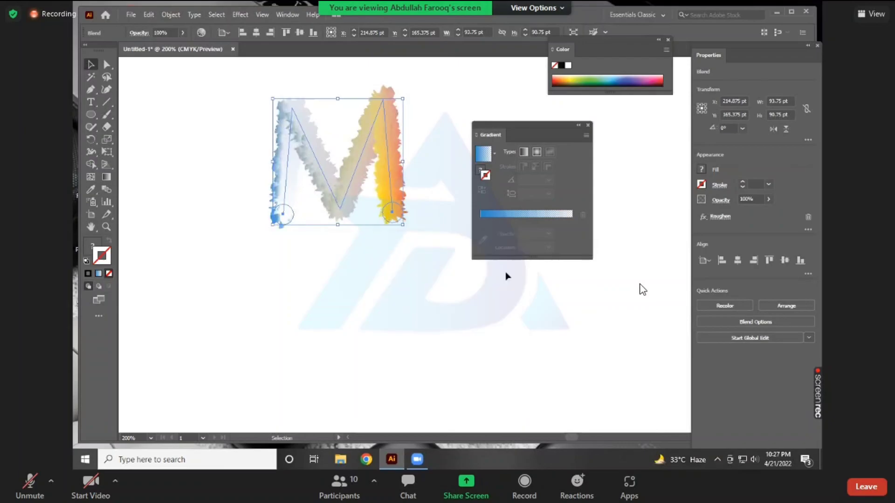